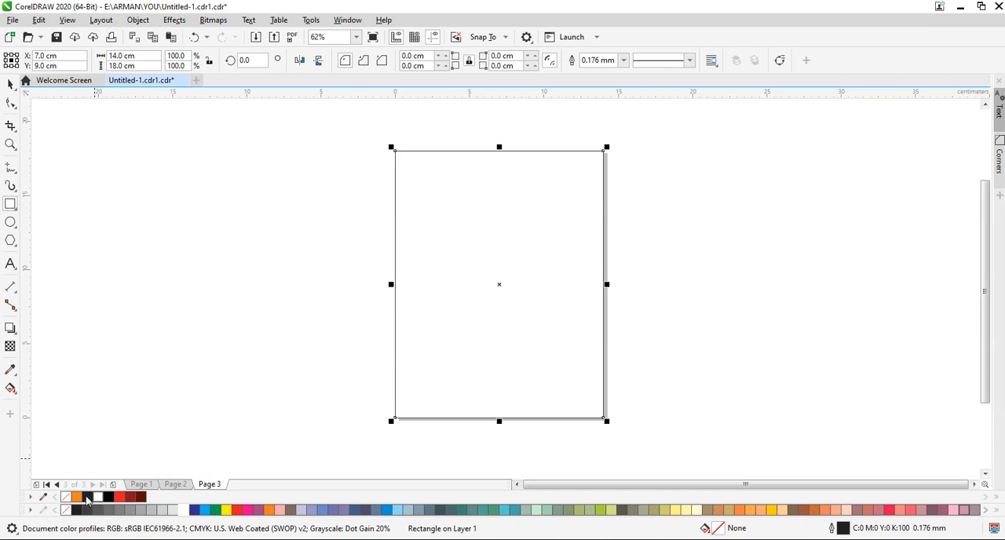
Remove the outline of the page-sized rectangle and fill it with white.
{"action": "right_click", "coordinate": [63, 498]}
{"action": "left_click", "coordinate": [183, 510]}
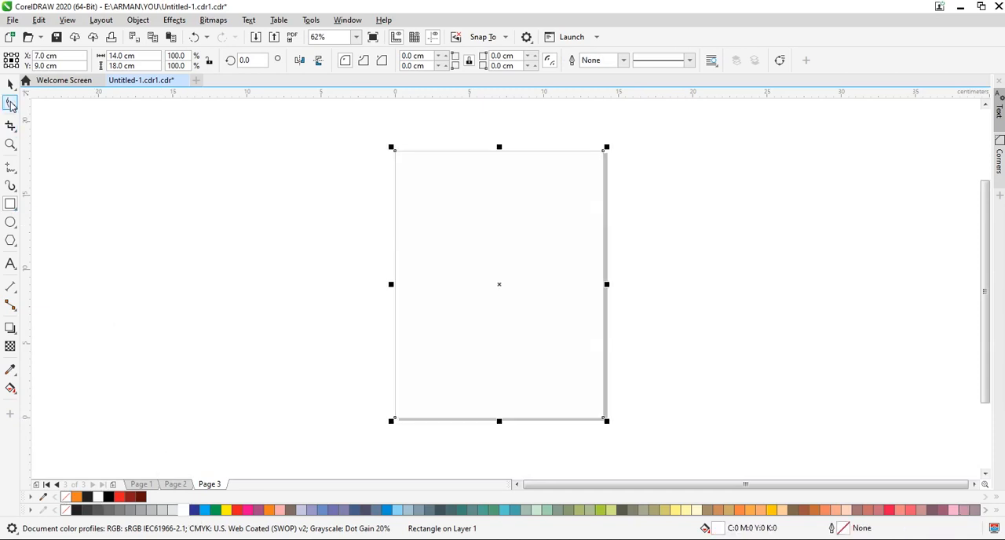
{"action": "left_click", "coordinate": [63, 265]}
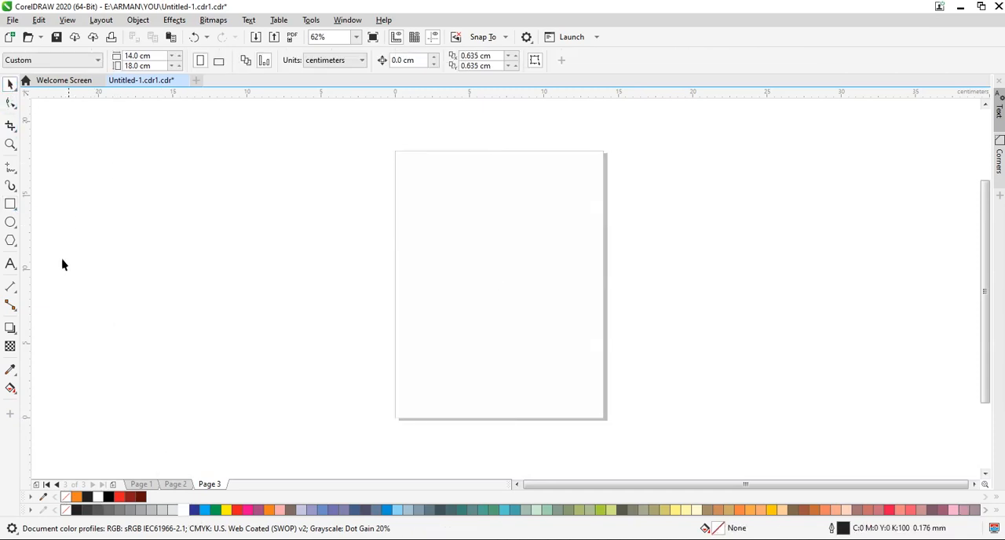
Apply a diagonal fountain fill to the rectangle from its lower-left to its upper-right corner, with both end nodes black.
{"action": "left_click", "coordinate": [16, 389]}
{"action": "left_click", "coordinate": [406, 409]}
{"action": "left_click_drag", "start_coordinate": [372, 403], "coordinate": [603, 151]}
{"action": "left_click_drag", "start_coordinate": [372, 403], "coordinate": [395, 417]}
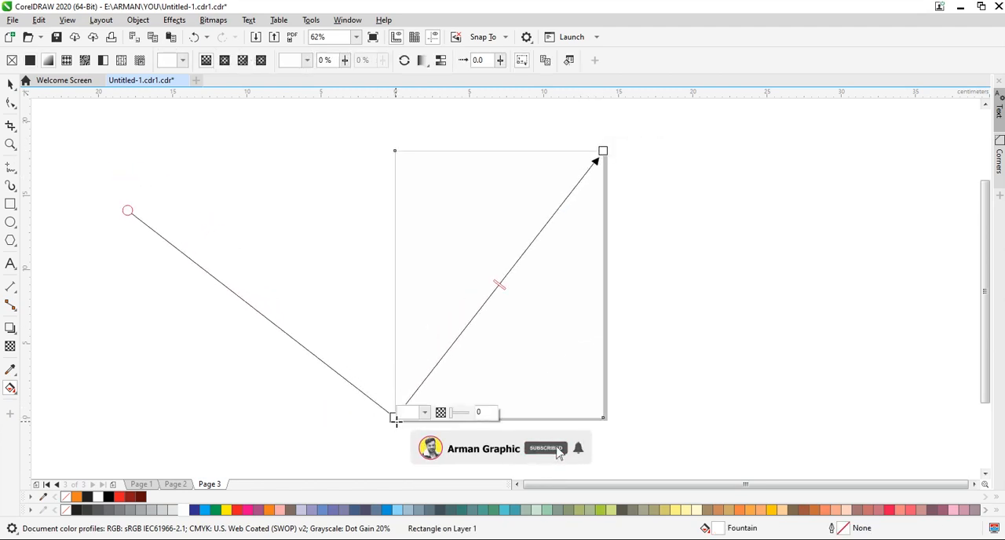
{"action": "left_click", "coordinate": [424, 412]}
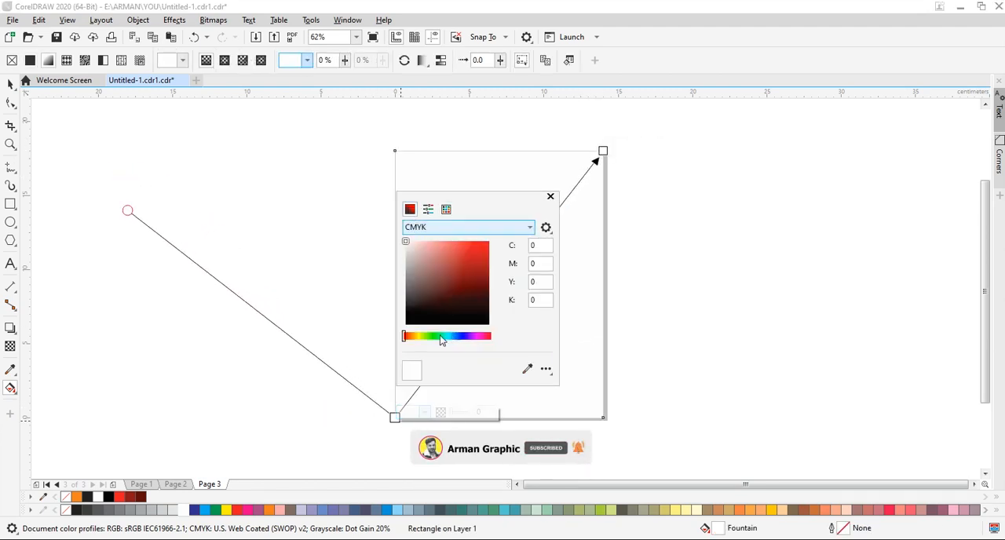
{"action": "left_click_drag", "start_coordinate": [427, 312], "coordinate": [367, 350]}
{"action": "left_click", "coordinate": [603, 151]}
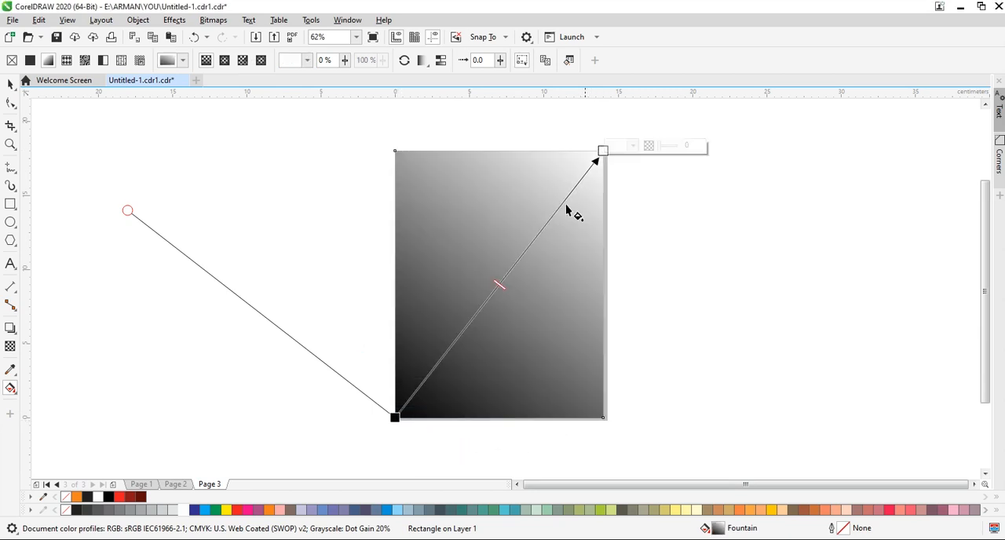
{"action": "left_click", "coordinate": [616, 147]}
{"action": "left_click_drag", "start_coordinate": [627, 236], "coordinate": [550, 279]}
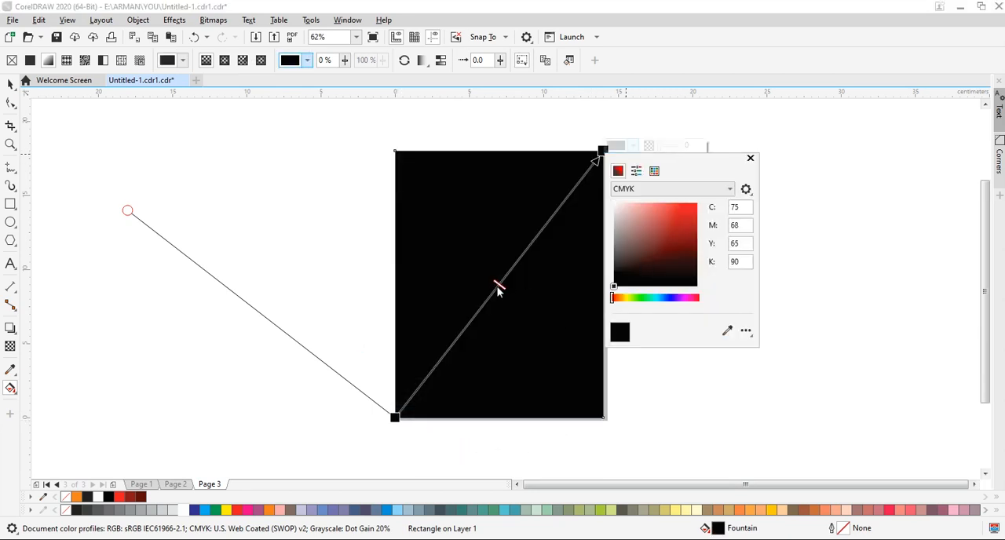
Add a colour node at 53% along the gradient and set it to green, C 62, M 0, Y 100, K 0.
{"action": "left_click", "coordinate": [508, 277]}
{"action": "double_click", "coordinate": [508, 281]}
{"action": "left_click", "coordinate": [520, 271]}
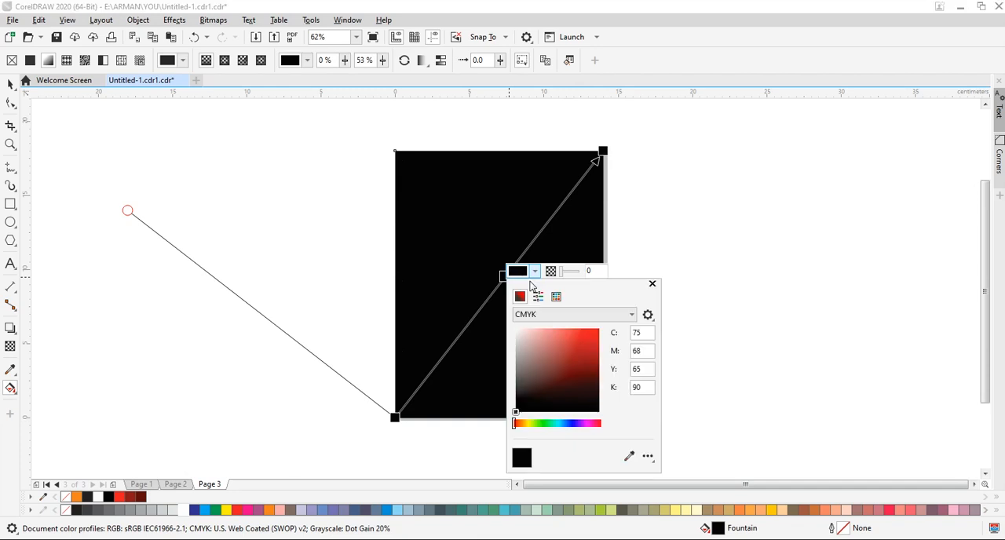
{"action": "left_click", "coordinate": [546, 424]}
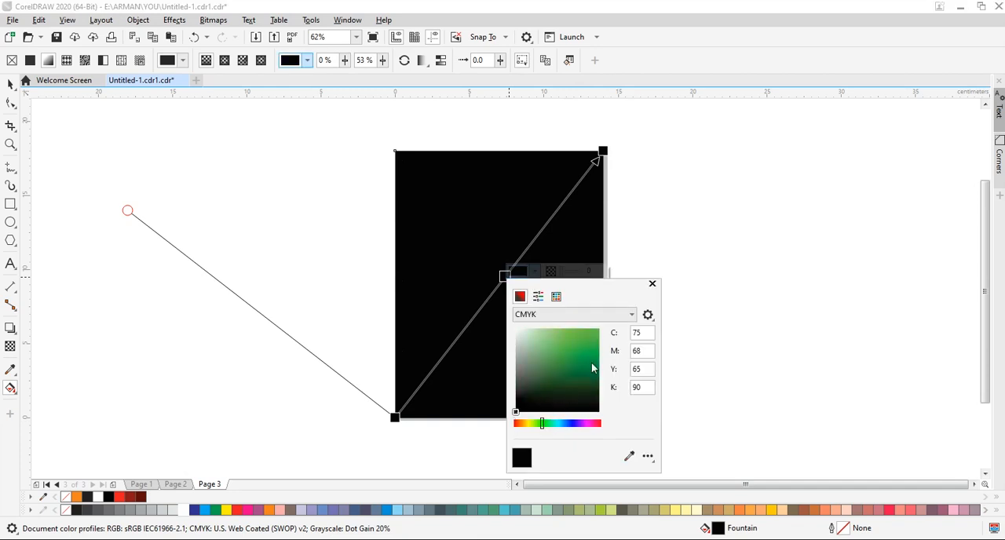
{"action": "left_click", "coordinate": [597, 331]}
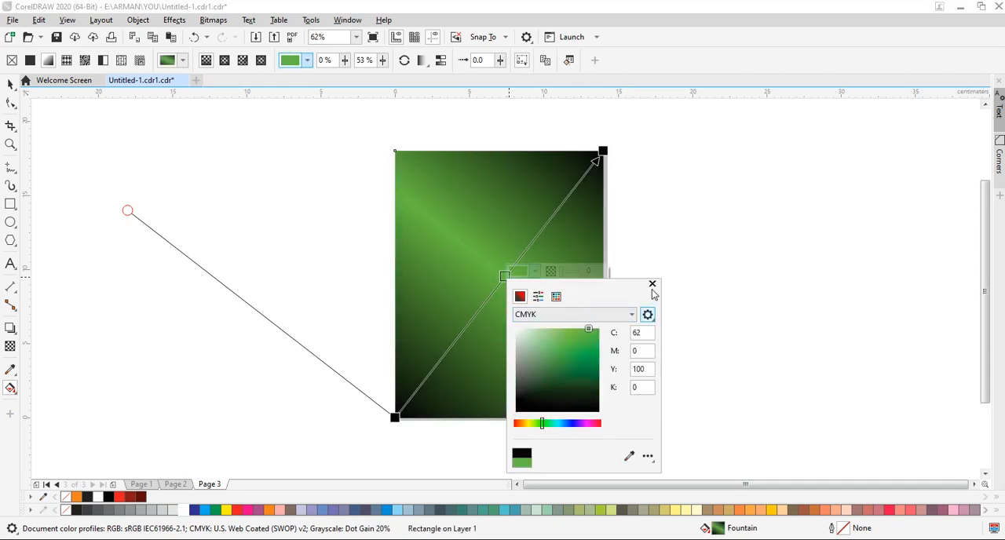
{"action": "left_click", "coordinate": [652, 283]}
{"action": "left_click", "coordinate": [11, 84]}
{"action": "left_click", "coordinate": [200, 181]}
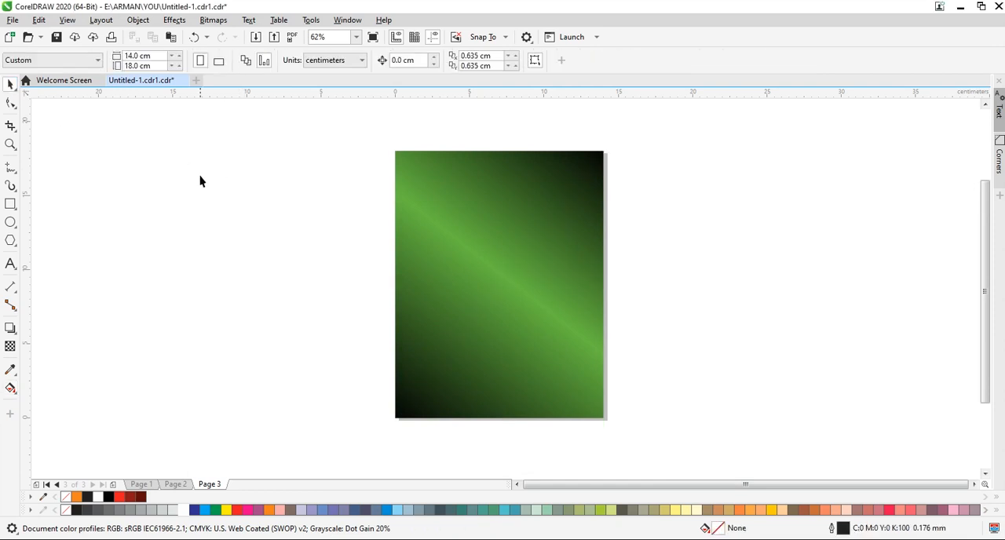
Add the artistic text "TODAY 'S" beside the page.
{"action": "left_click", "coordinate": [9, 264]}
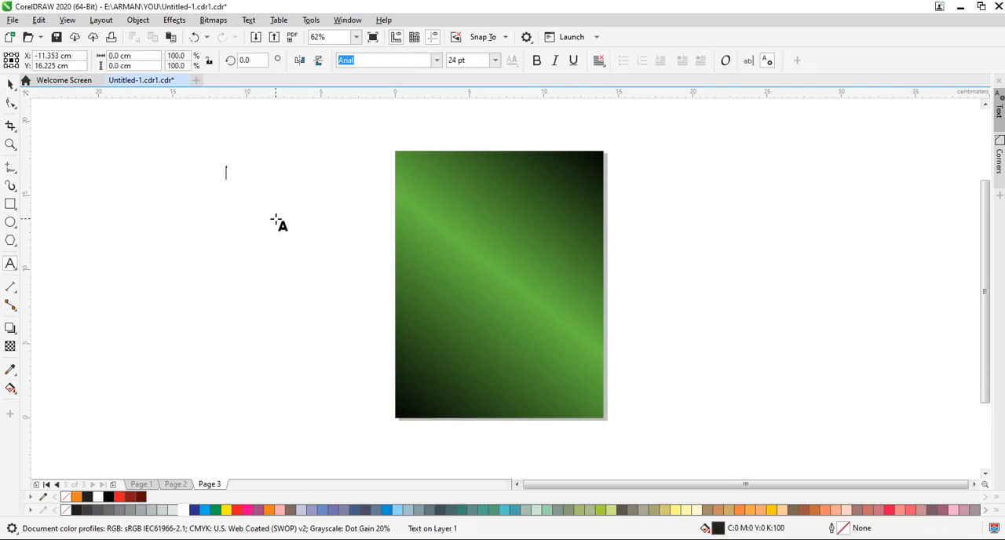
{"action": "type", "text": "TO"}
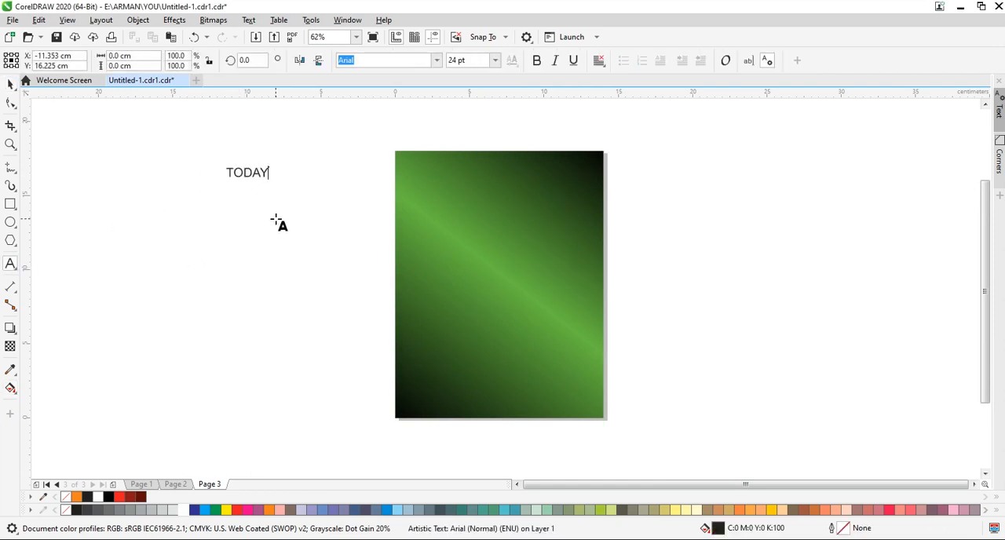
{"action": "type", "text": "DAY"}
{"action": "key", "text": "BackSpace"}
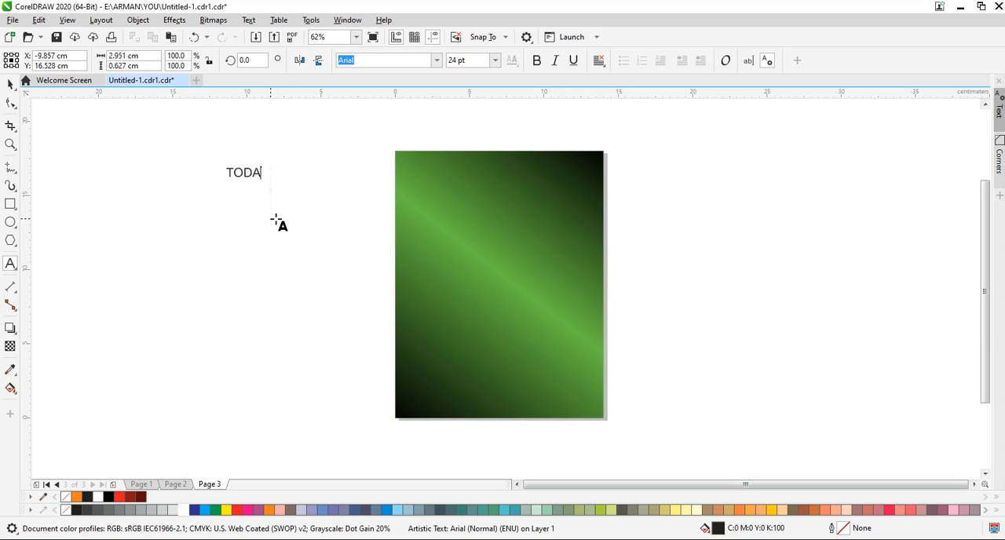
{"action": "type", "text": "Y 'S"}
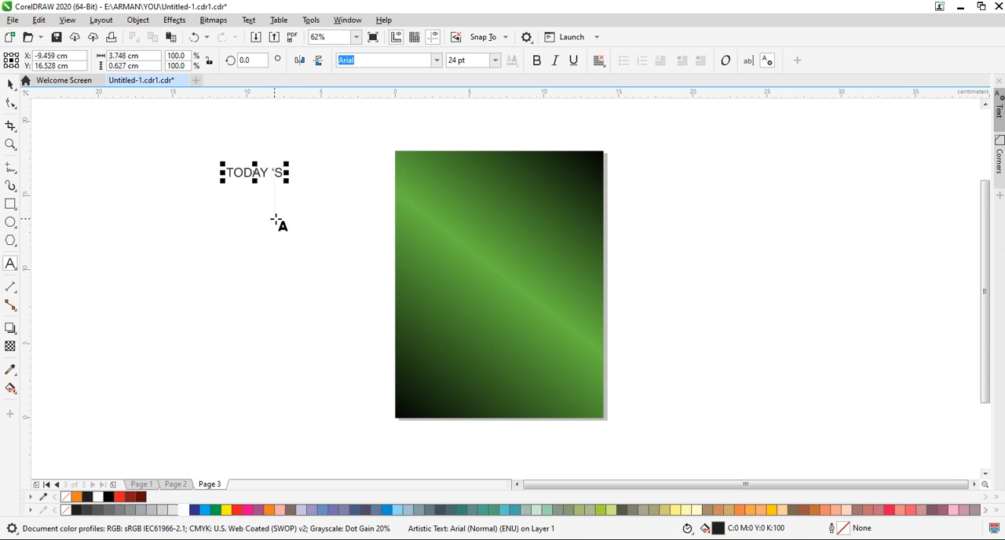
{"action": "left_click", "coordinate": [10, 83]}
{"action": "left_click", "coordinate": [281, 204]}
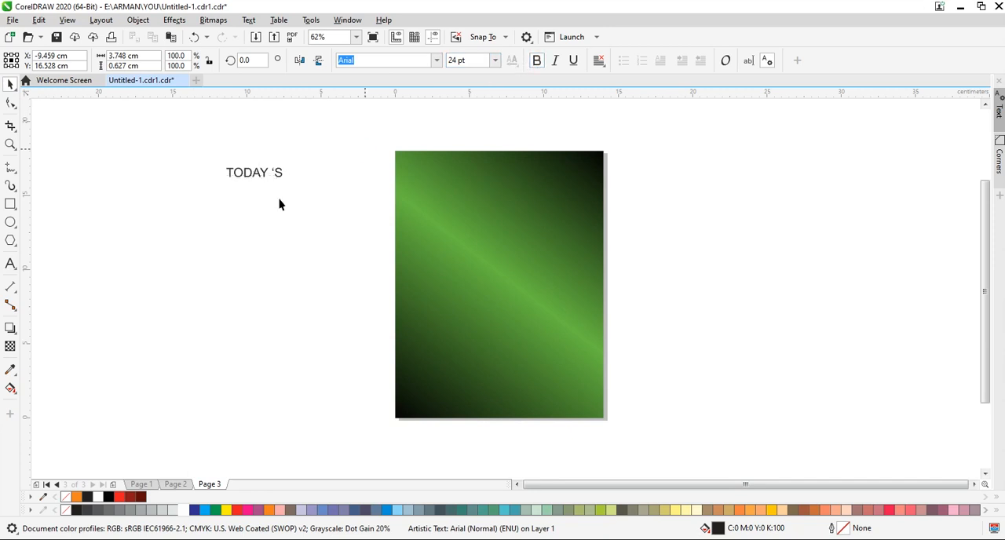
Format "TODAY 'S" as bold 26 pt white text and centre it near the top of the poster.
{"action": "left_click_drag", "start_coordinate": [255, 175], "coordinate": [487, 170]}
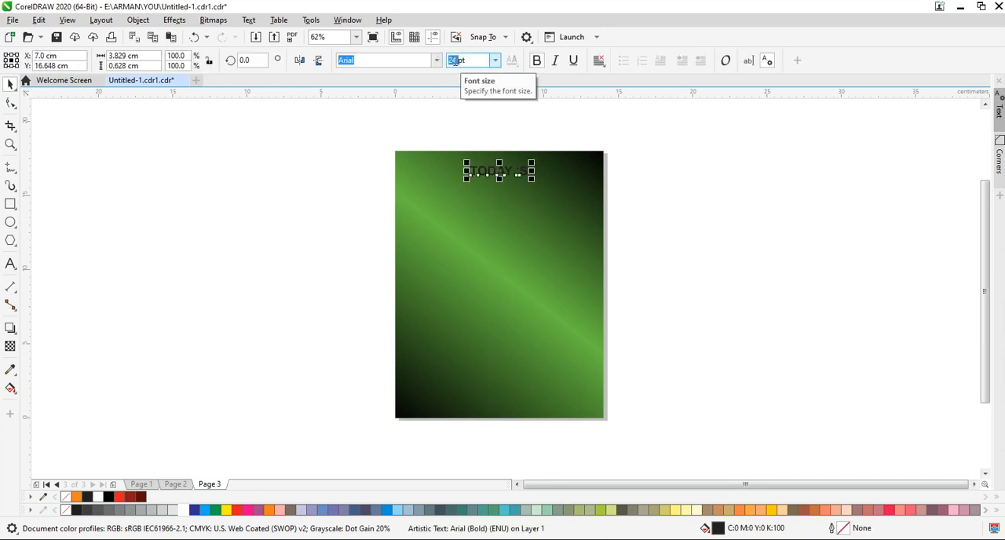
{"action": "key", "text": "Return"}
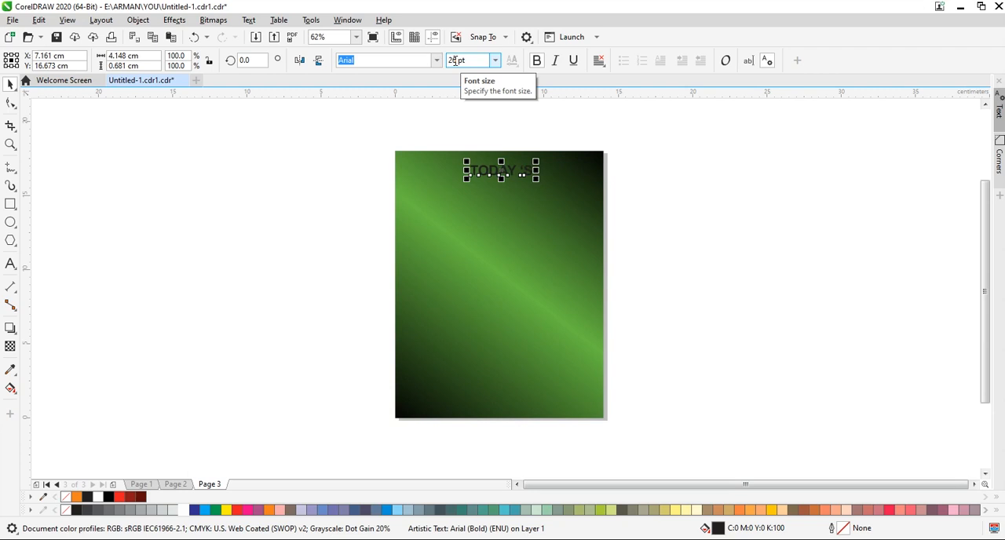
{"action": "left_click", "coordinate": [185, 511]}
{"action": "left_click", "coordinate": [532, 195]}
{"action": "left_click_drag", "start_coordinate": [502, 170], "coordinate": [497, 171]}
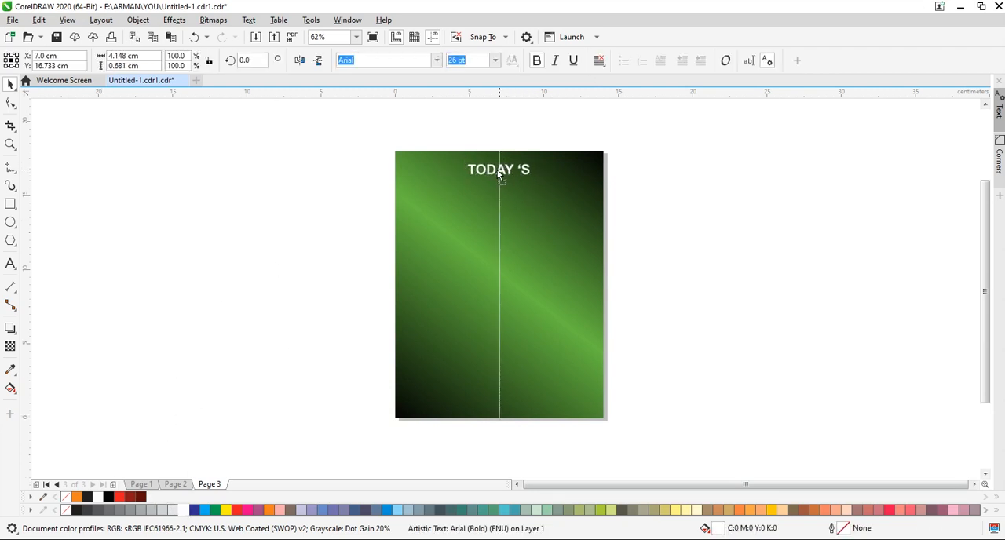
{"action": "left_click", "coordinate": [98, 189]}
Add the artistic text "DELICIOUS" beside the page.
{"action": "left_click", "coordinate": [10, 264]}
{"action": "left_click", "coordinate": [262, 234]}
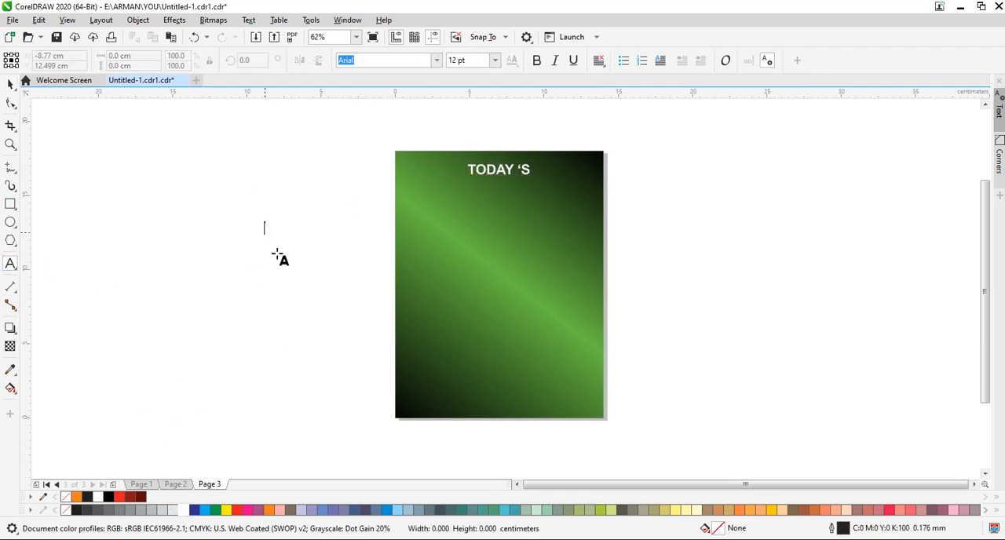
{"action": "type", "text": "DELICIOUS"}
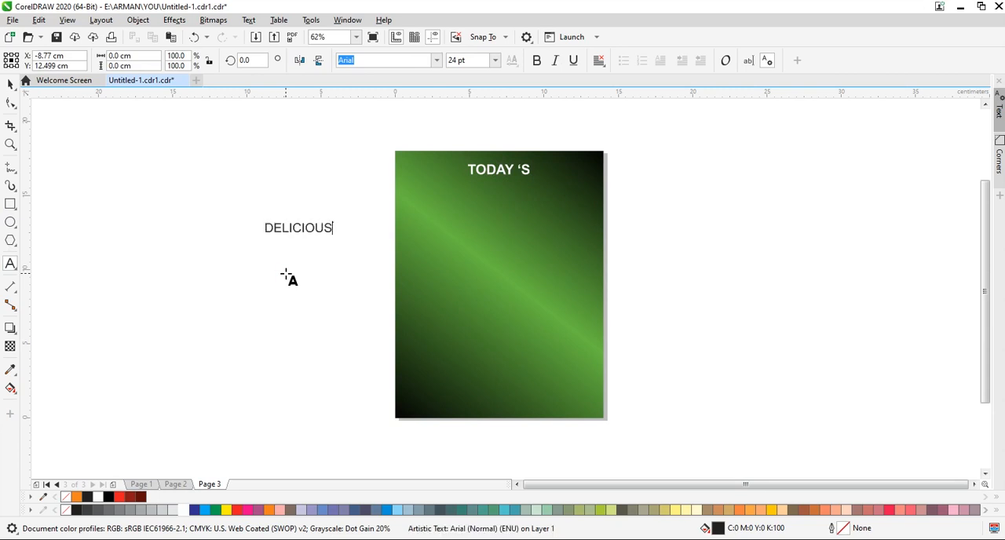
{"action": "key", "text": "Escape"}
Format "DELICIOUS" as bold 32 pt white text and centre it directly below "TODAY 'S".
{"action": "left_click", "coordinate": [536, 60]}
{"action": "left_click_drag", "start_coordinate": [335, 247], "coordinate": [380, 273]}
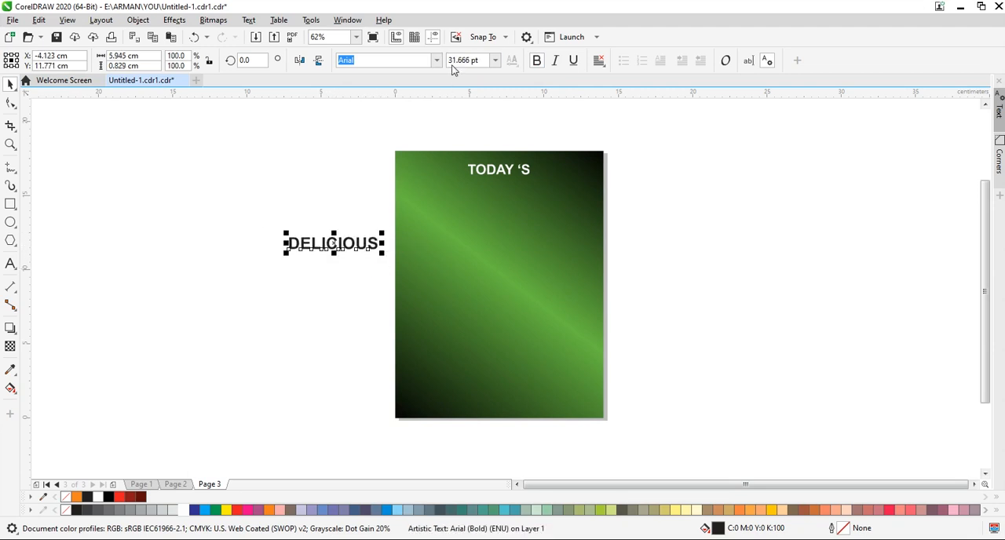
{"action": "left_click", "coordinate": [336, 255]}
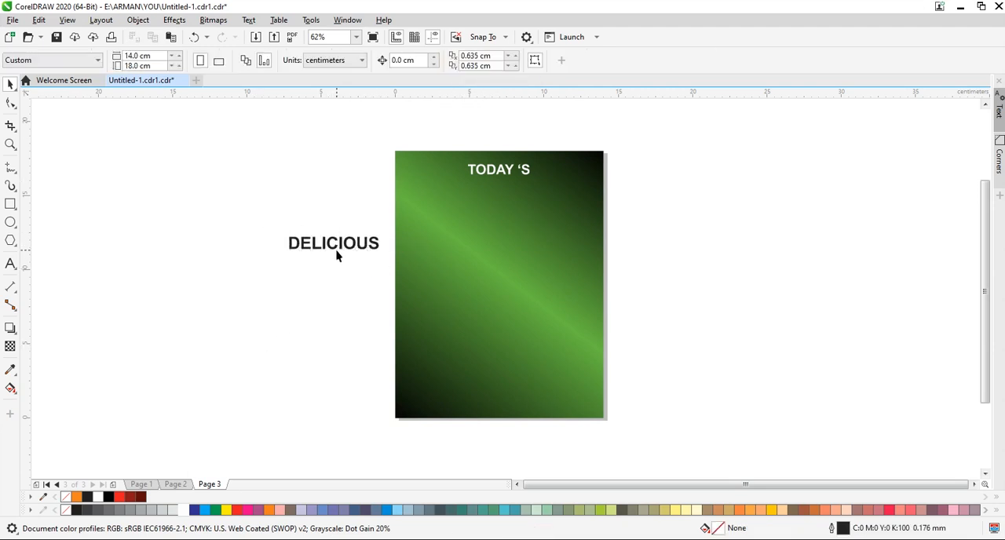
{"action": "left_click", "coordinate": [333, 243]}
{"action": "left_click_drag", "start_coordinate": [333, 244], "coordinate": [501, 188]}
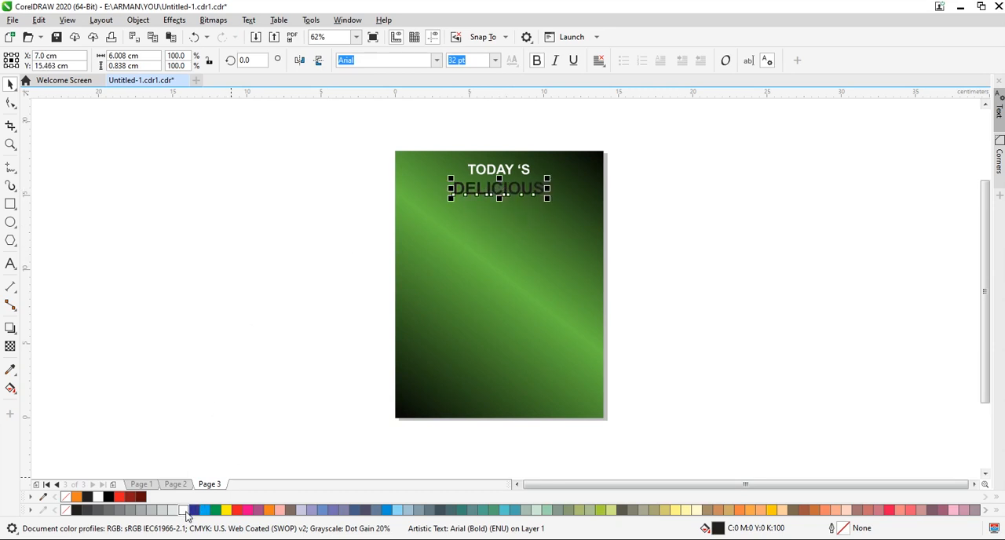
{"action": "left_click", "coordinate": [185, 510]}
{"action": "left_click", "coordinate": [297, 249]}
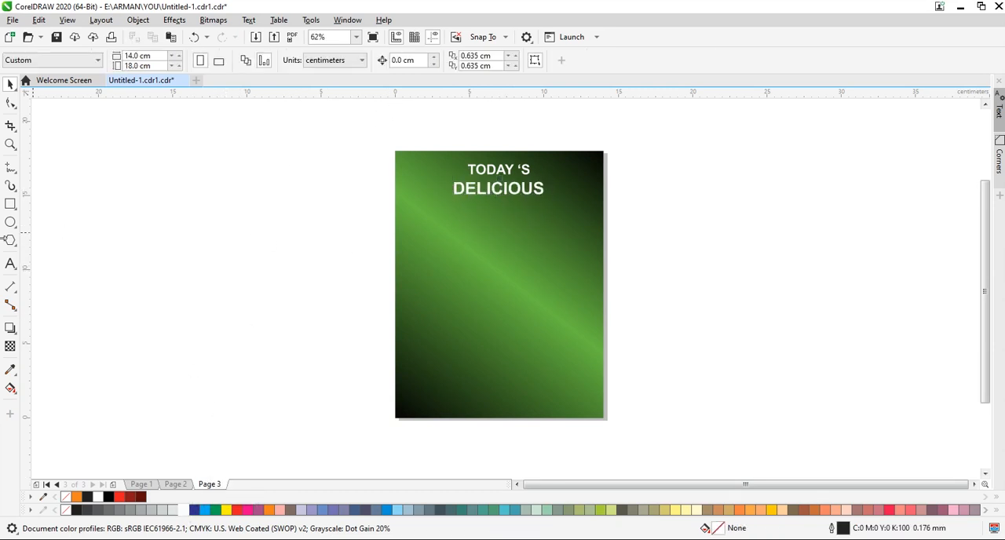
Add the artistic text "SALAD" beside the page.
{"action": "left_click", "coordinate": [10, 265]}
{"action": "left_click", "coordinate": [186, 241]}
{"action": "type", "text": "SALAD"}
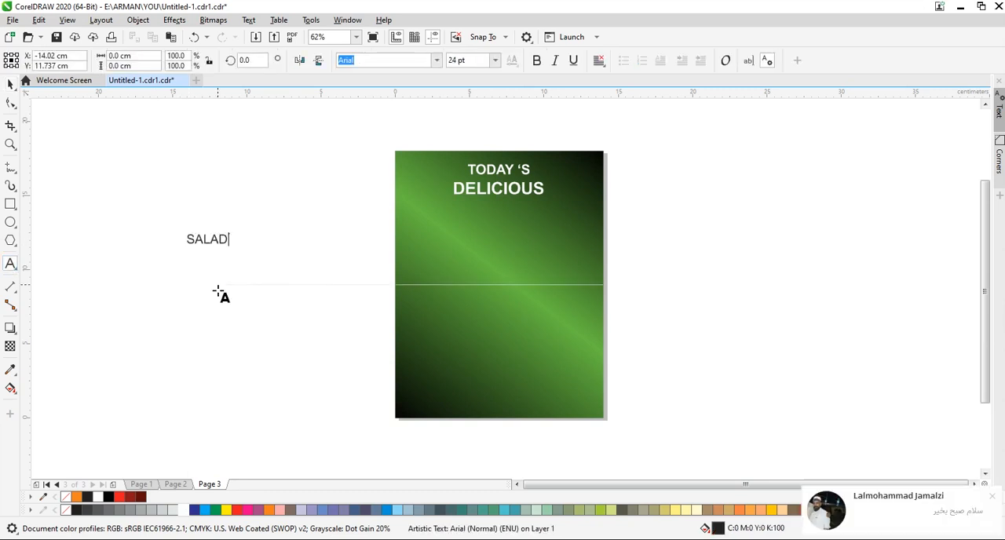
{"action": "left_click", "coordinate": [10, 84]}
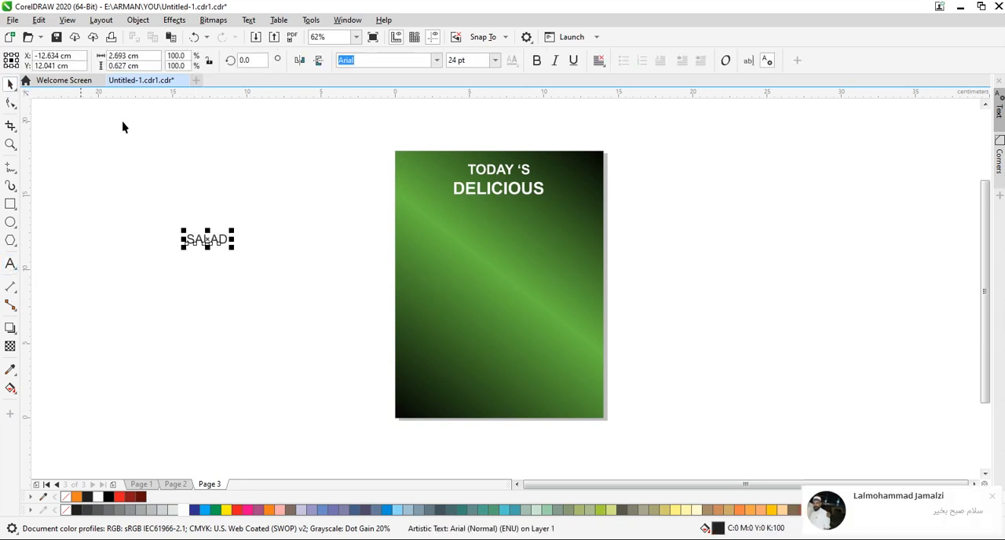
Set "SALAD" in Brush Script MT, enlarge it to about 69 pt, colour it white and centre it below "DELICIOUS".
{"action": "left_click", "coordinate": [437, 60]}
{"action": "left_click", "coordinate": [386, 98]}
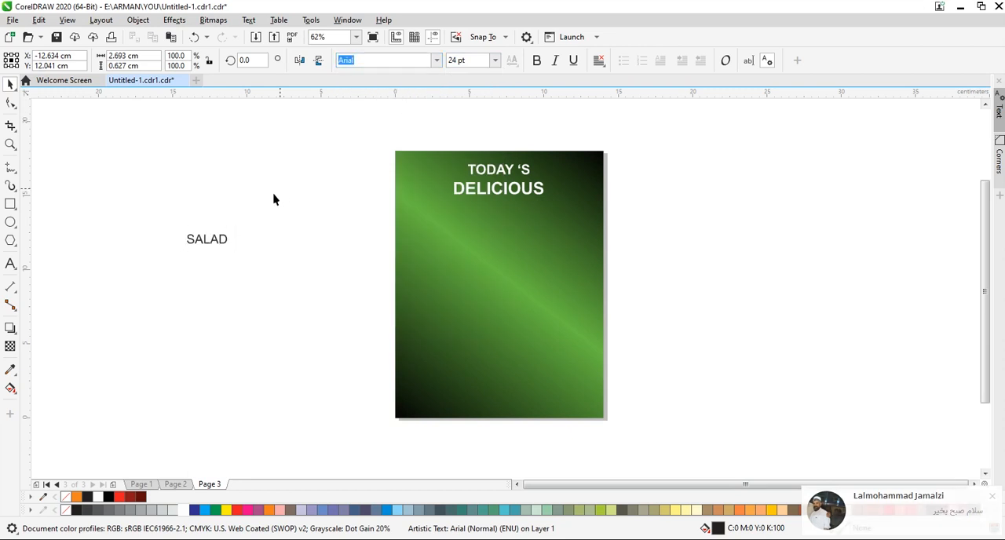
{"action": "left_click_drag", "start_coordinate": [233, 249], "coordinate": [306, 303]}
{"action": "left_click_drag", "start_coordinate": [251, 247], "coordinate": [499, 219]}
{"action": "left_click", "coordinate": [186, 510]}
{"action": "key", "text": "Escape"}
{"action": "left_click", "coordinate": [498, 223]}
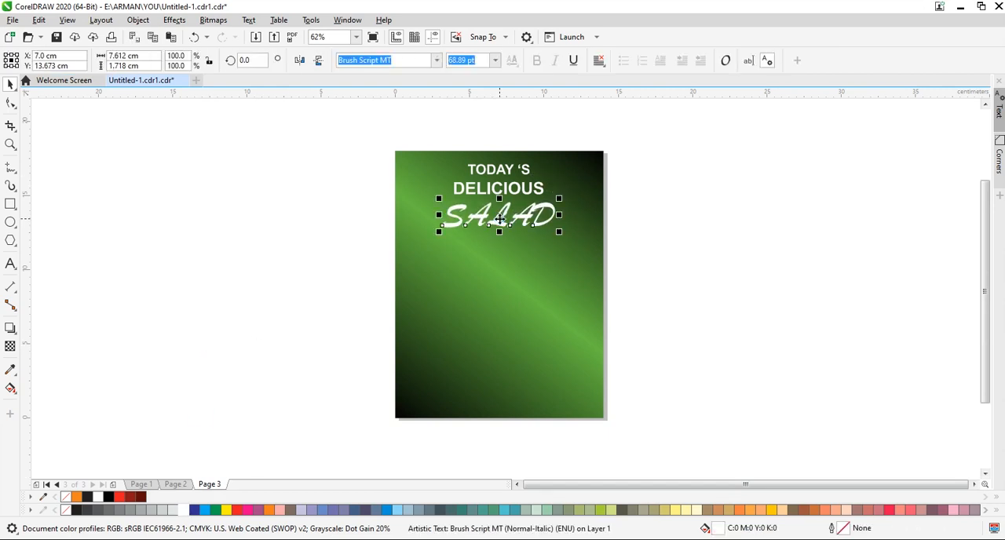
{"action": "left_click", "coordinate": [275, 258]}
Draw a square of about 7.5 cm, round its corners to about 1.36 cm, and place it below "SALAD".
{"action": "left_click", "coordinate": [10, 203]}
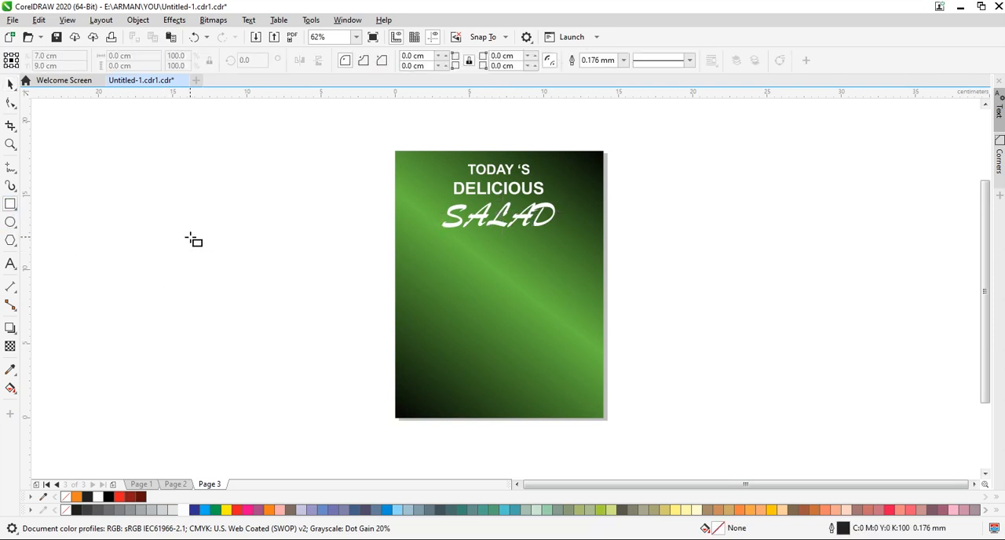
{"action": "mouse_move", "coordinate": [190, 237]}
{"action": "left_mouse_down"}
{"action": "mouse_move", "coordinate": [258, 330]}
{"action": "mouse_move", "coordinate": [301, 347]}
{"action": "left_mouse_up"}
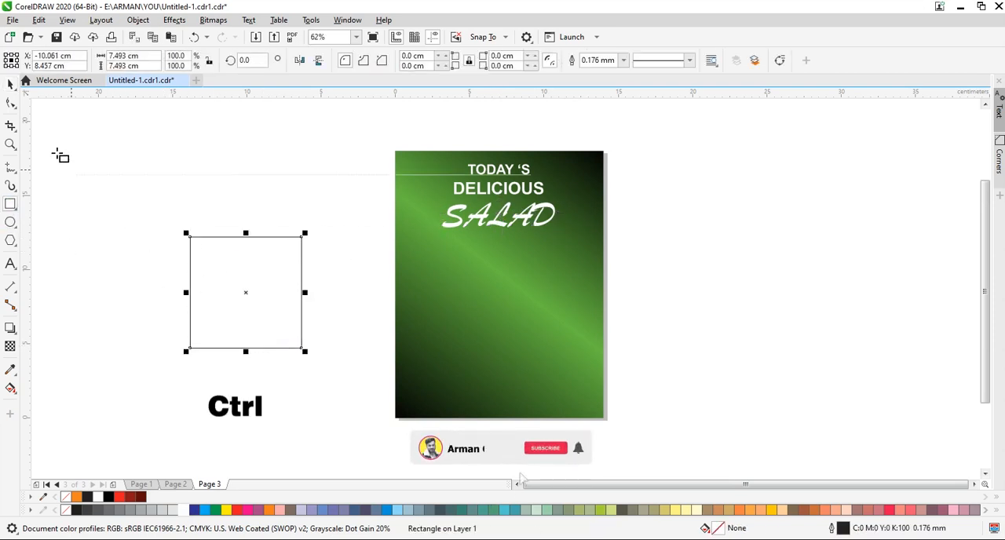
{"action": "key", "text": "F10"}
{"action": "left_click_drag", "start_coordinate": [191, 239], "coordinate": [209, 264]}
{"action": "key", "text": "space"}
{"action": "left_click_drag", "start_coordinate": [247, 291], "coordinate": [492, 301]}
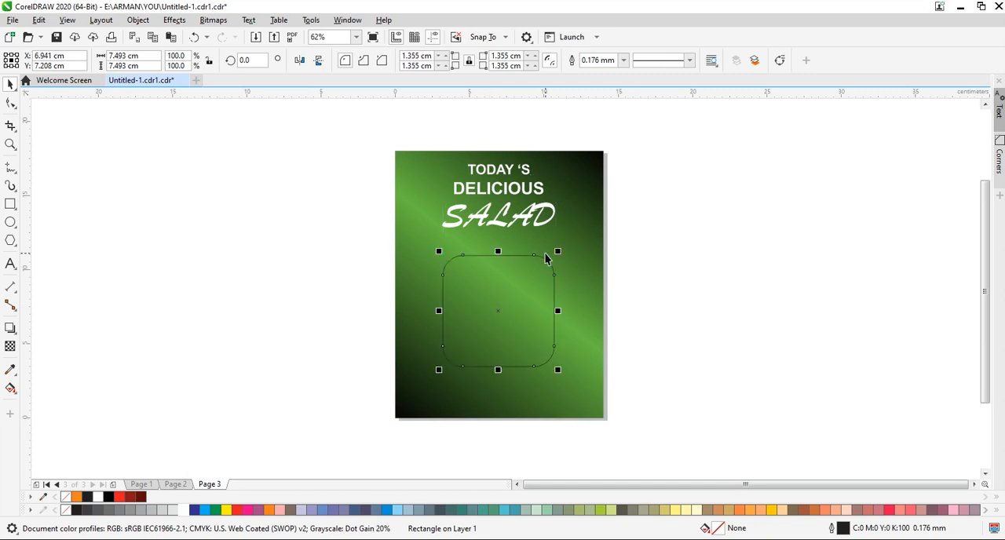
Give the rounded square a 1.0 mm white outline and move it slightly up towards the heading.
{"action": "left_click", "coordinate": [623, 61]}
{"action": "left_click", "coordinate": [594, 139]}
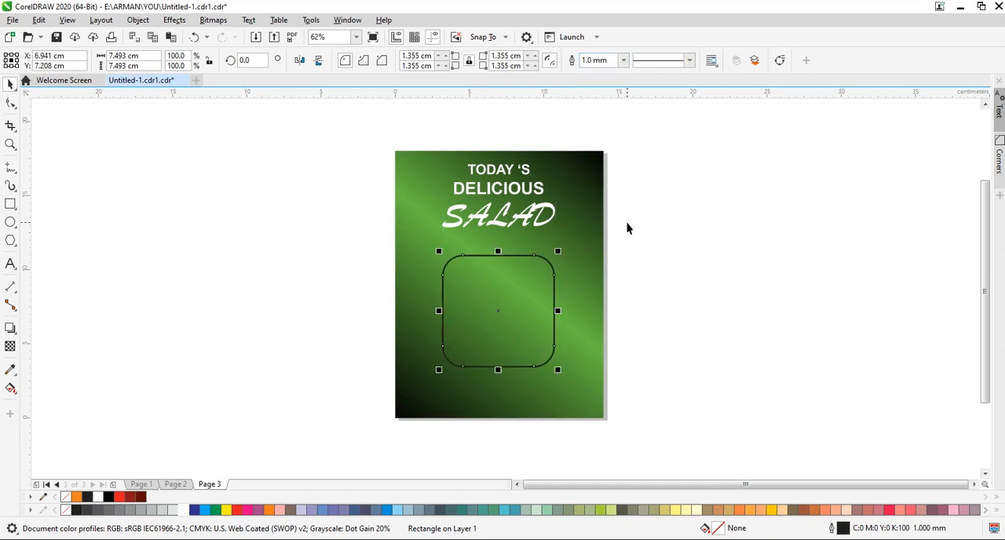
{"action": "right_click", "coordinate": [184, 511]}
{"action": "left_click", "coordinate": [330, 415]}
{"action": "left_click", "coordinate": [526, 317]}
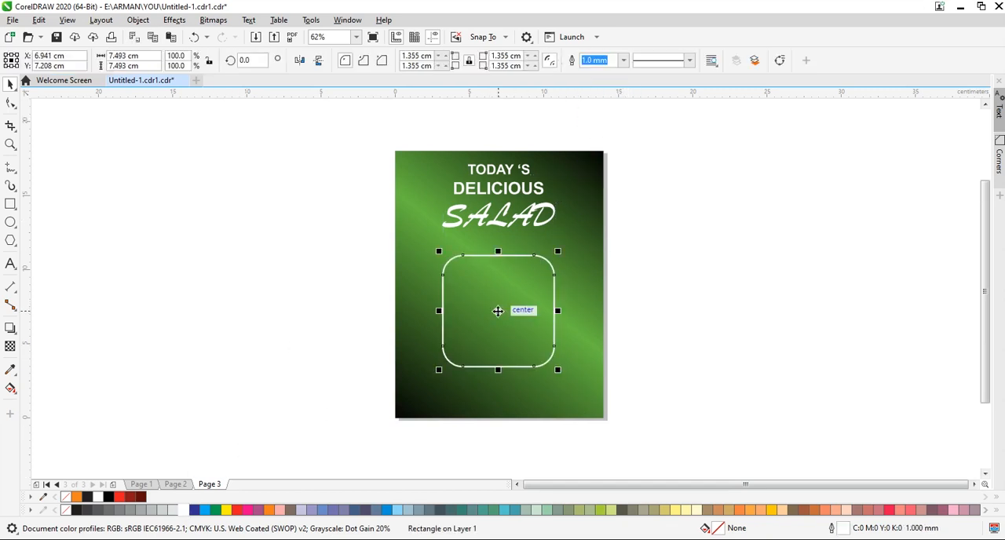
{"action": "left_click_drag", "start_coordinate": [497, 311], "coordinate": [497, 301]}
{"action": "left_click", "coordinate": [284, 105]}
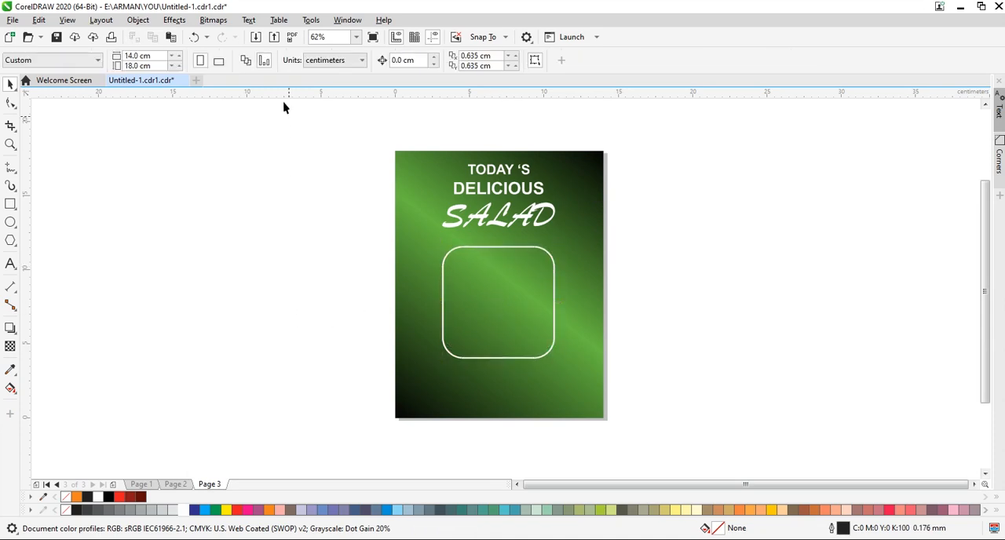
Import the cloud image "pngegg - 2024-03-25T173511.219.png" at about 16.6 cm wide beside the page.
{"action": "left_click", "coordinate": [256, 40]}
{"action": "left_click", "coordinate": [149, 102]}
{"action": "left_click", "coordinate": [892, 520]}
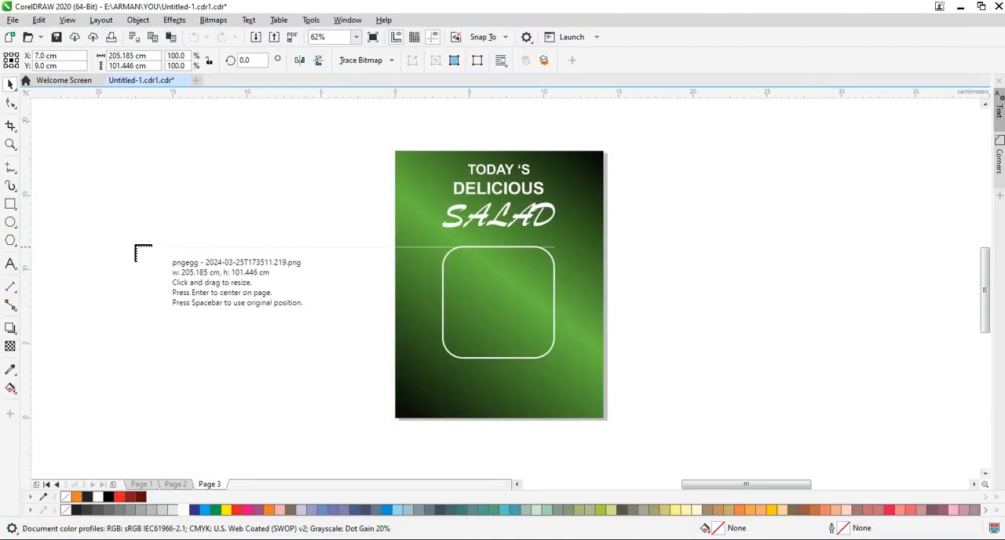
{"action": "left_click_drag", "start_coordinate": [143, 253], "coordinate": [280, 323]}
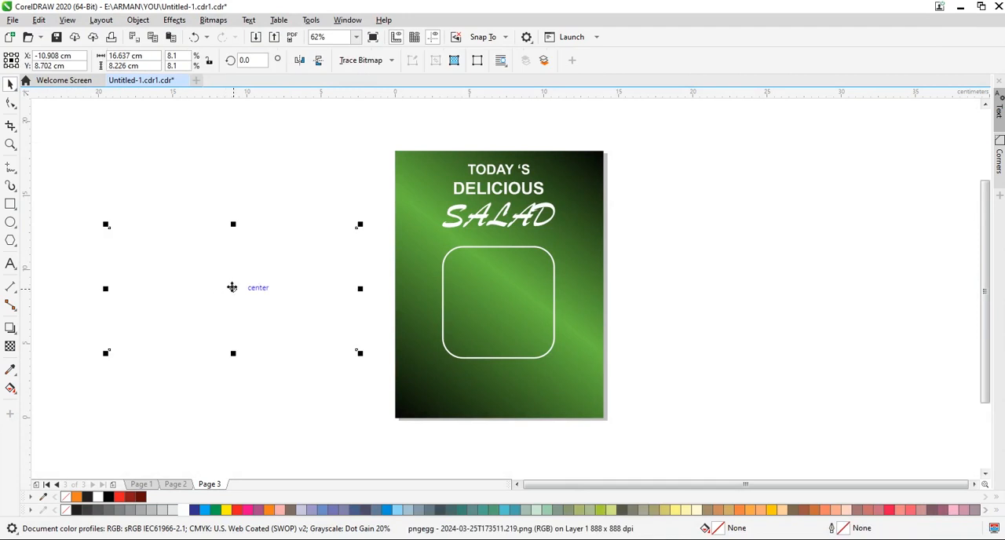
Move the cloud image over the rounded frame and shrink it to roughly the width of the page.
{"action": "left_click_drag", "start_coordinate": [232, 287], "coordinate": [498, 301]}
{"action": "left_click_drag", "start_coordinate": [626, 366], "coordinate": [603, 355]}
{"action": "left_click_drag", "start_coordinate": [370, 357], "coordinate": [388, 346]}
{"action": "left_click_drag", "start_coordinate": [605, 237], "coordinate": [611, 233]}
{"action": "left_click", "coordinate": [678, 287]}
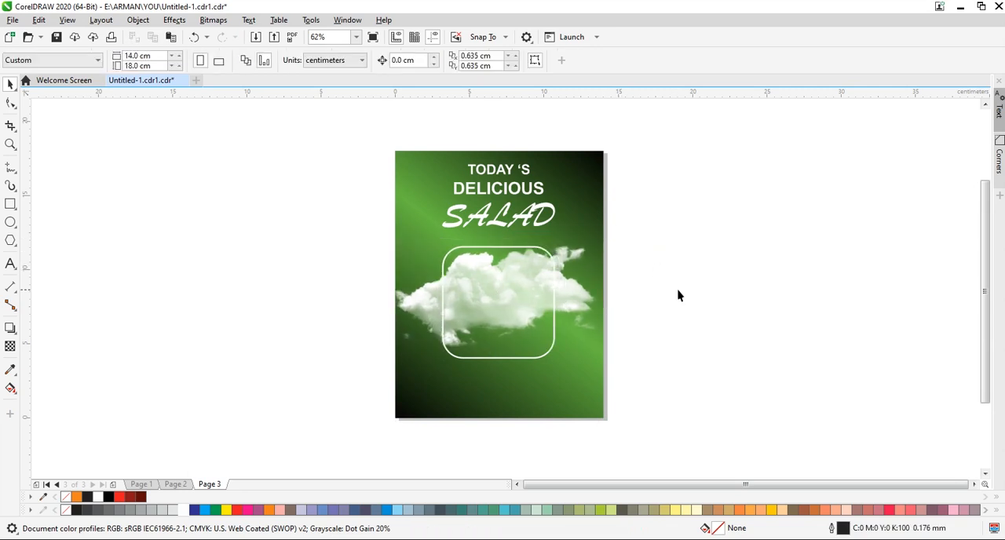
PowerClip the cloud image inside the green gradient background rectangle.
{"action": "left_click", "coordinate": [568, 291]}
{"action": "right_click", "coordinate": [567, 291]}
{"action": "left_click", "coordinate": [608, 352]}
{"action": "left_click", "coordinate": [578, 165]}
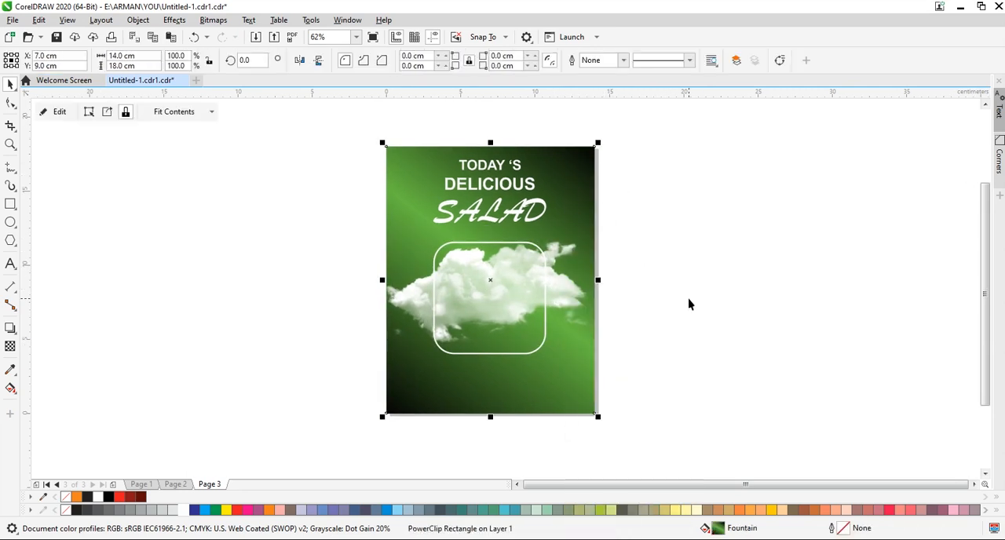
{"action": "left_click", "coordinate": [687, 299]}
{"action": "left_click_drag", "start_coordinate": [306, 326], "coordinate": [310, 331]}
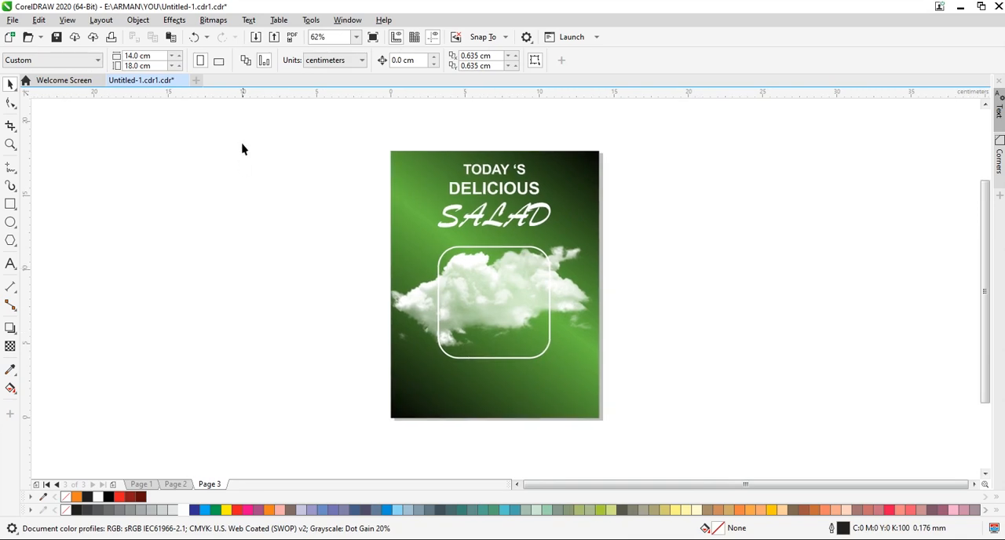
Import the salad bowl image "pngegg - 2024-03-25T173619.903.png" beside the page and rotate it 45° so the bowl stands upright.
{"action": "left_click", "coordinate": [256, 37]}
{"action": "left_click", "coordinate": [214, 98]}
{"action": "left_click", "coordinate": [892, 518]}
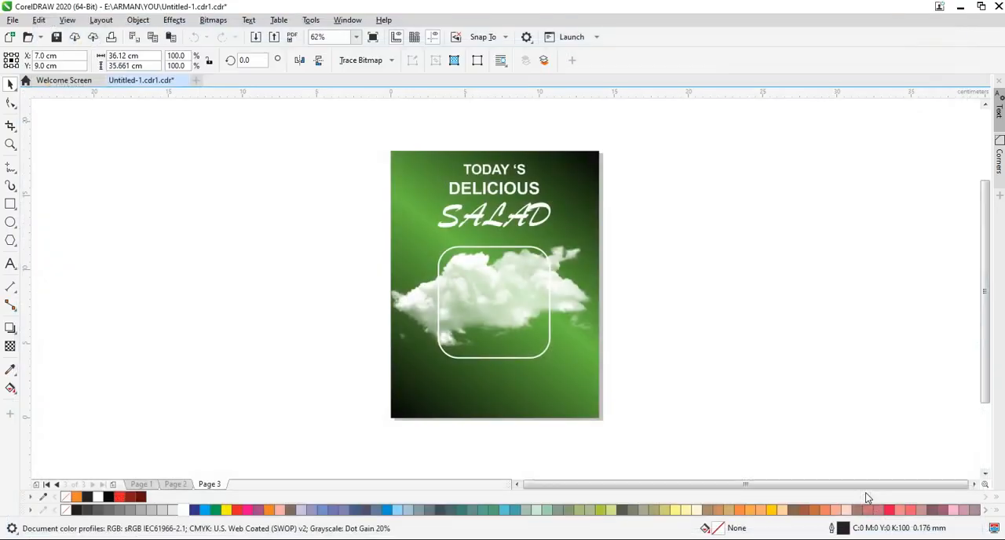
{"action": "left_click_drag", "start_coordinate": [691, 215], "coordinate": [807, 329]}
{"action": "left_click", "coordinate": [752, 272]}
{"action": "left_click_drag", "start_coordinate": [814, 207], "coordinate": [748, 198]}
{"action": "left_click", "coordinate": [755, 257]}
{"action": "left_click", "coordinate": [759, 220]}
{"action": "left_click", "coordinate": [754, 230]}
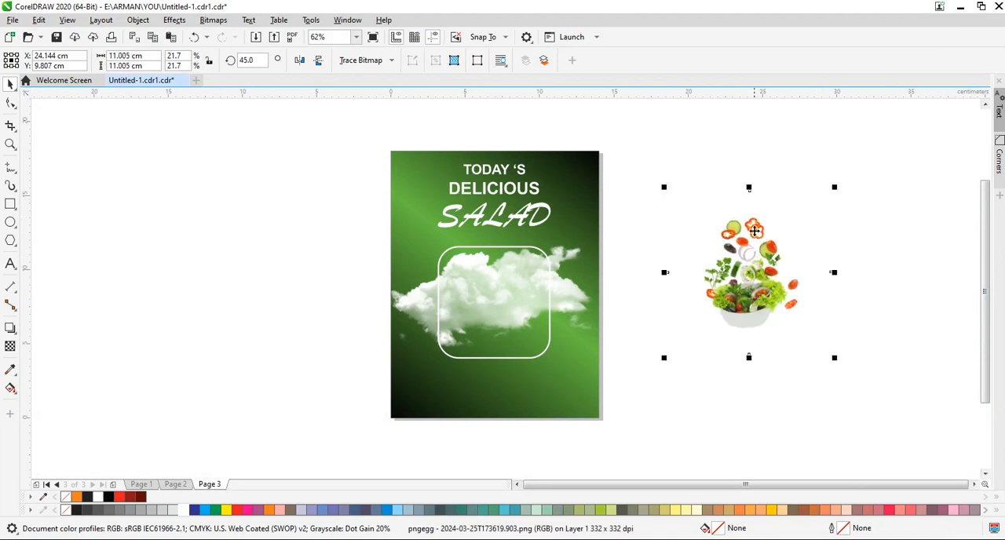
Place the salad bowl image over the clouds and rounded frame and enlarge it to about 15.6 cm.
{"action": "left_click_drag", "start_coordinate": [754, 230], "coordinate": [498, 272]}
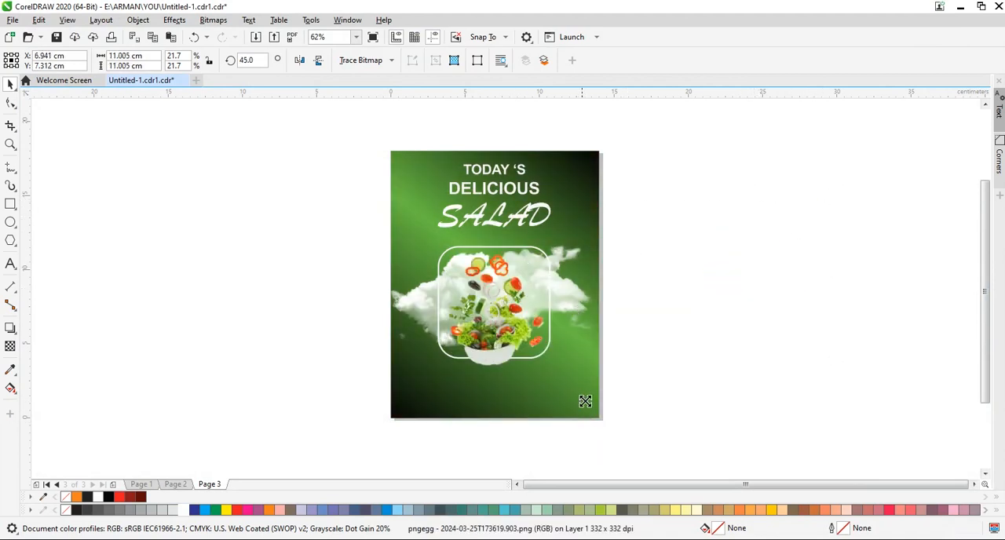
{"action": "left_click_drag", "start_coordinate": [585, 401], "coordinate": [607, 428]}
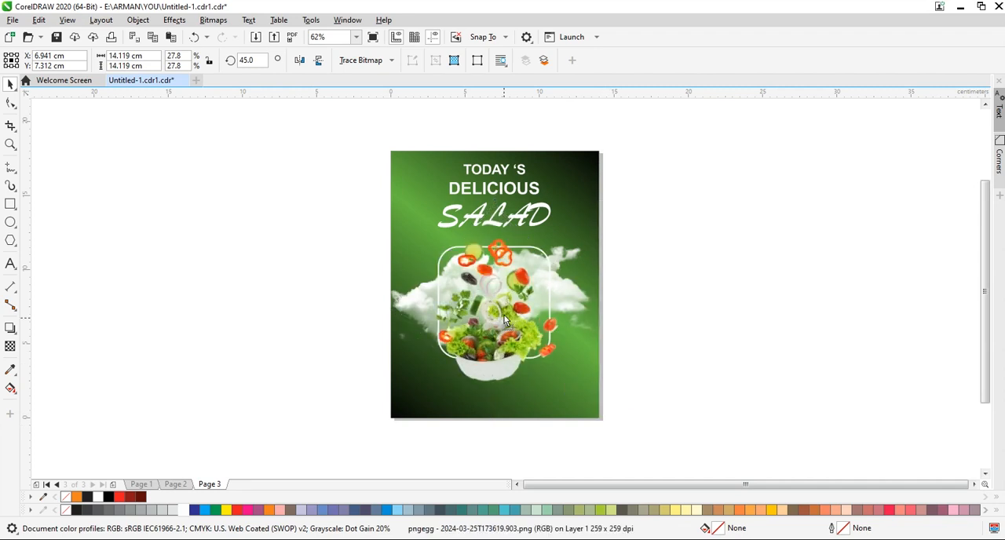
{"action": "left_click_drag", "start_coordinate": [505, 320], "coordinate": [503, 312]}
{"action": "left_click_drag", "start_coordinate": [602, 410], "coordinate": [615, 419]}
{"action": "left_click_drag", "start_coordinate": [499, 306], "coordinate": [497, 321]}
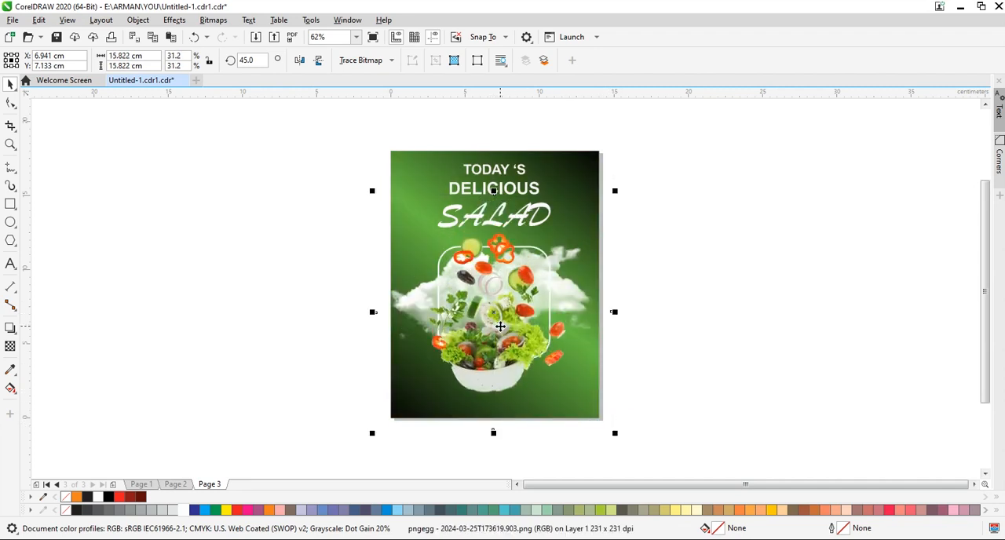
{"action": "left_click_drag", "start_coordinate": [375, 433], "coordinate": [377, 432]}
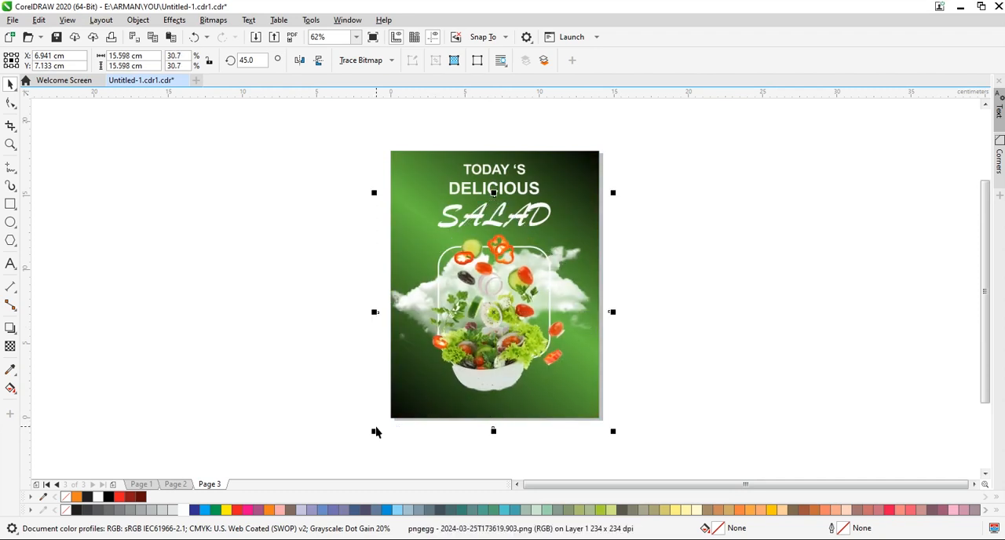
{"action": "left_click", "coordinate": [671, 316]}
{"action": "left_click_drag", "start_coordinate": [711, 376], "coordinate": [711, 351]}
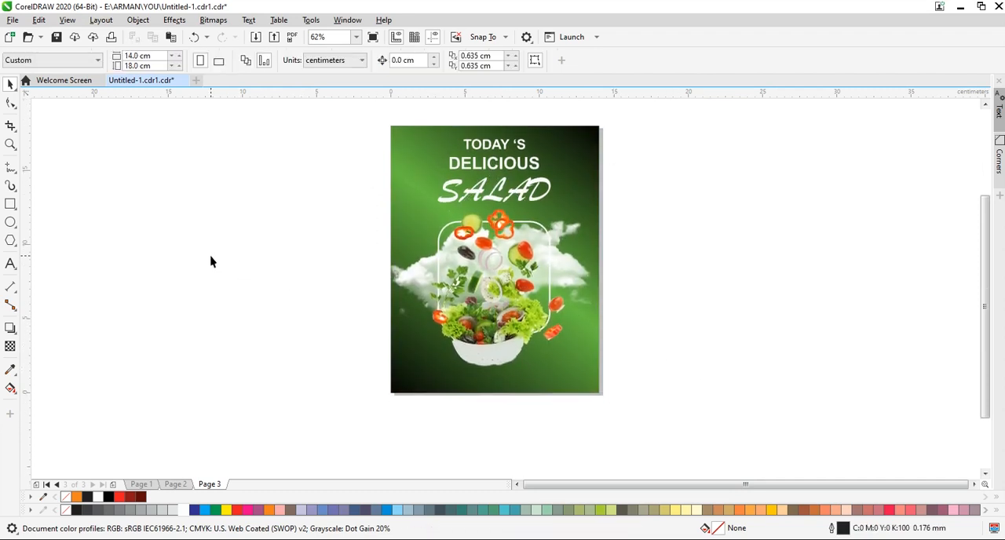
Draw a circle of about 2.16 cm beside the page and give it a 1.0 mm dashed outline.
{"action": "key", "text": "F7"}
{"action": "left_click_drag", "start_coordinate": [277, 248], "coordinate": [307, 281]}
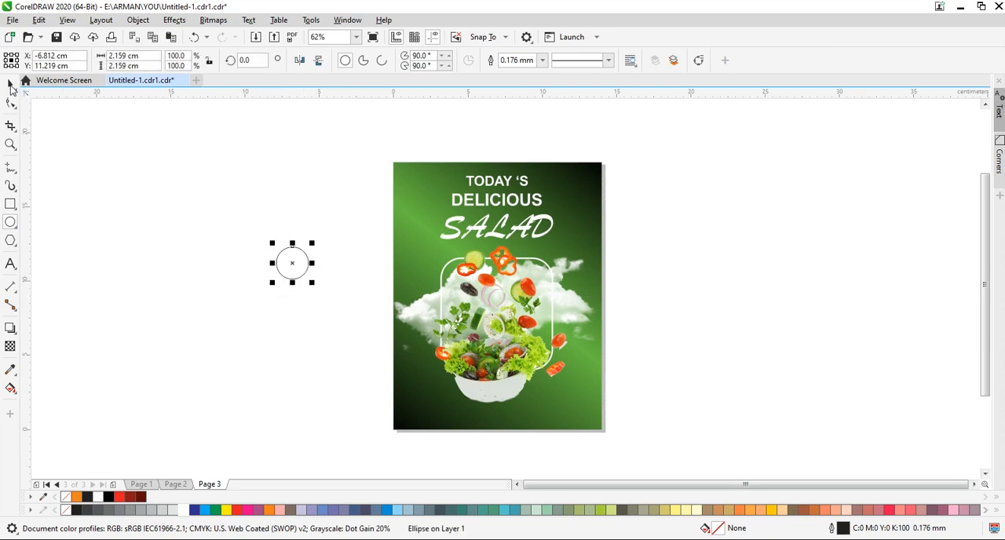
{"action": "left_click", "coordinate": [542, 60]}
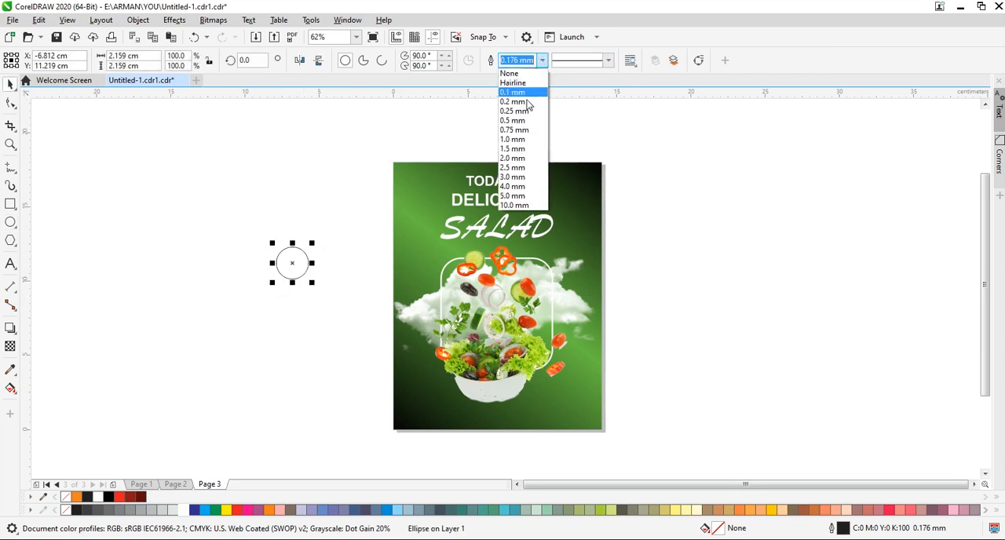
{"action": "left_click", "coordinate": [518, 141]}
{"action": "left_click", "coordinate": [608, 61]}
{"action": "left_click", "coordinate": [590, 125]}
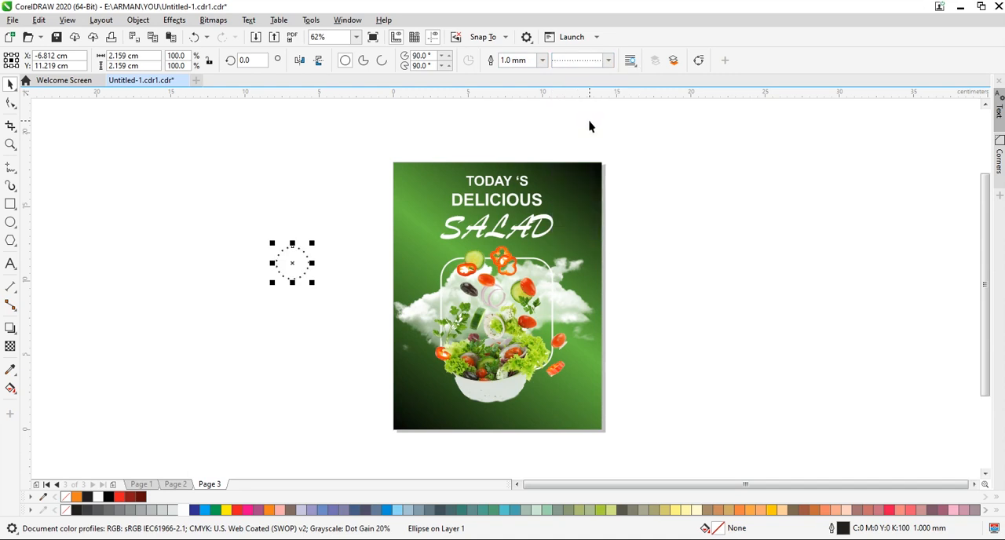
{"action": "left_click", "coordinate": [607, 62]}
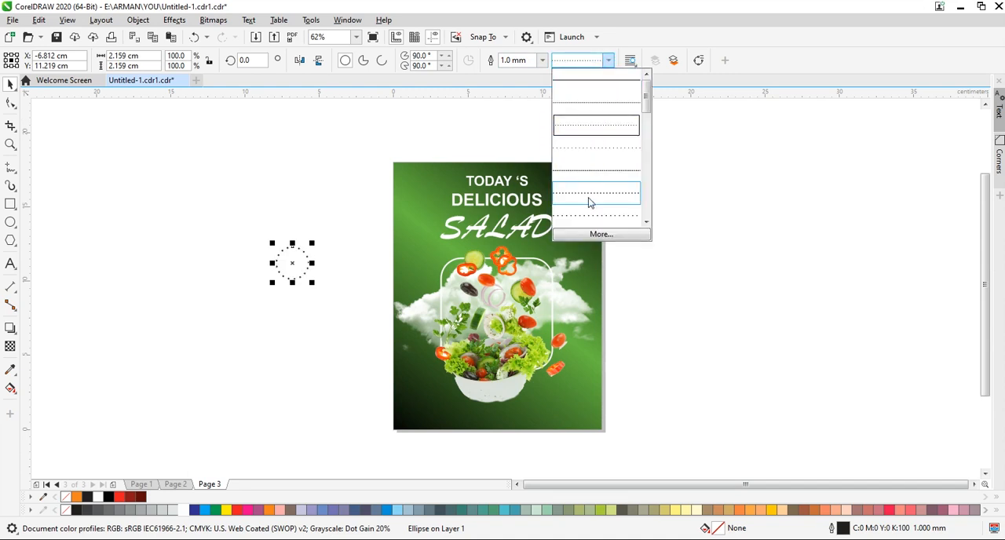
{"action": "left_click", "coordinate": [592, 203]}
Place the dashed circle on the poster just below and left of "SALAD" and make its outline white.
{"action": "left_click", "coordinate": [305, 240]}
{"action": "left_click_drag", "start_coordinate": [287, 262], "coordinate": [417, 255]}
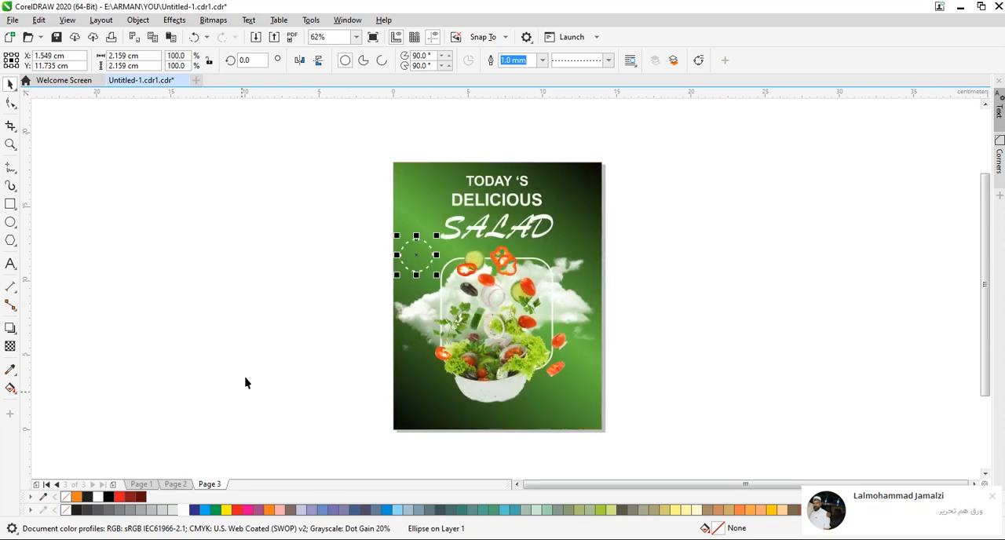
{"action": "left_click", "coordinate": [254, 328]}
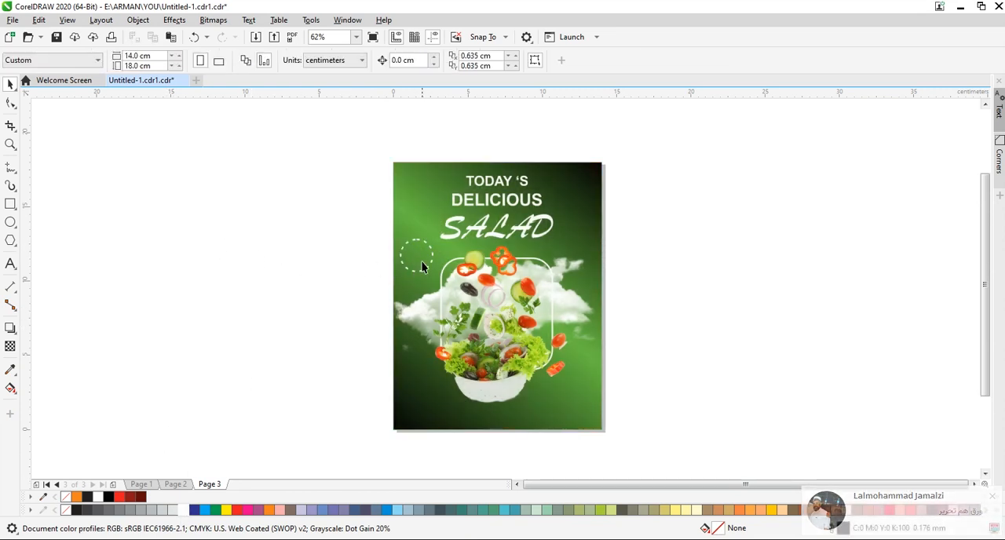
Add the two-line artistic text "SAVE 70%" beside the page with centre alignment.
{"action": "left_click", "coordinate": [10, 263]}
{"action": "left_click", "coordinate": [203, 287]}
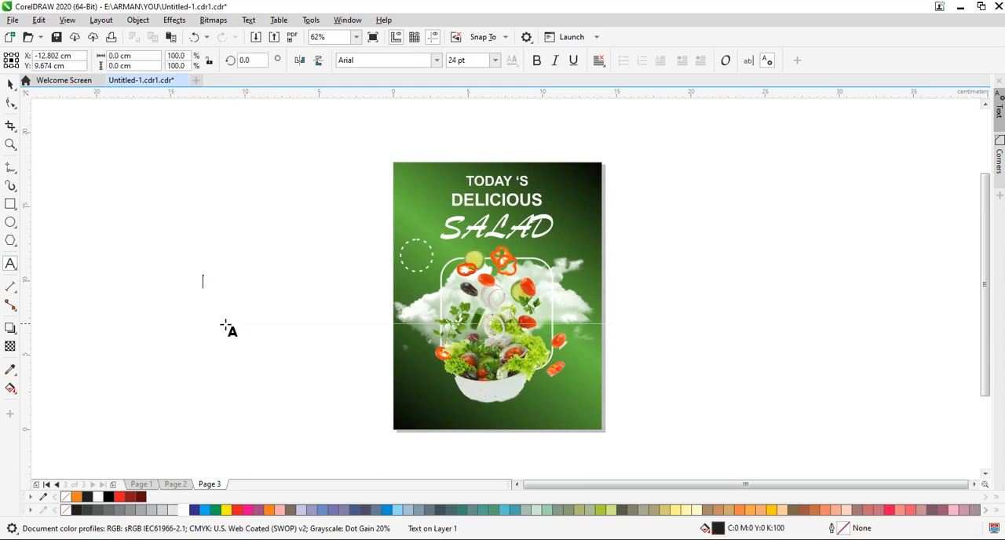
{"action": "type", "text": "SAVE"}
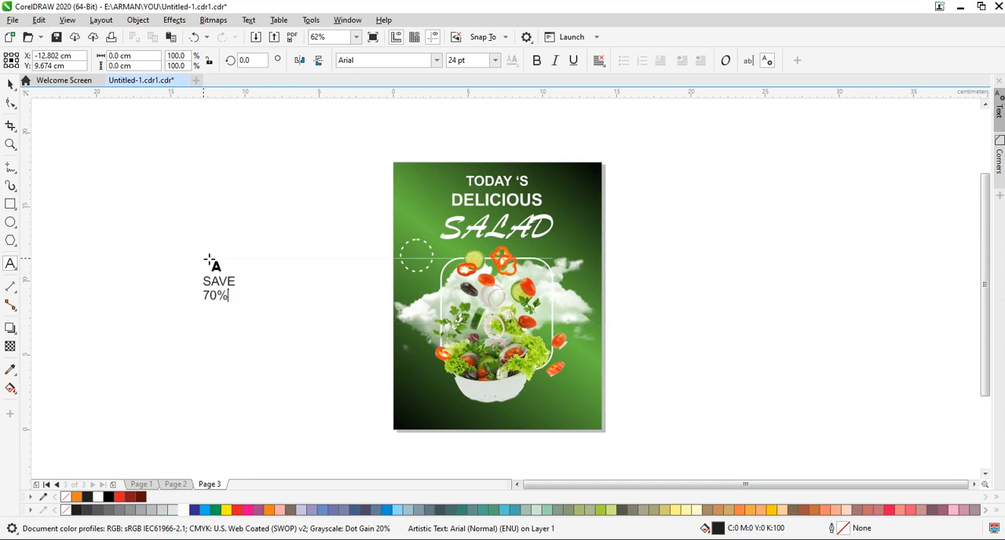
{"action": "left_click_drag", "start_coordinate": [229, 296], "coordinate": [203, 281]}
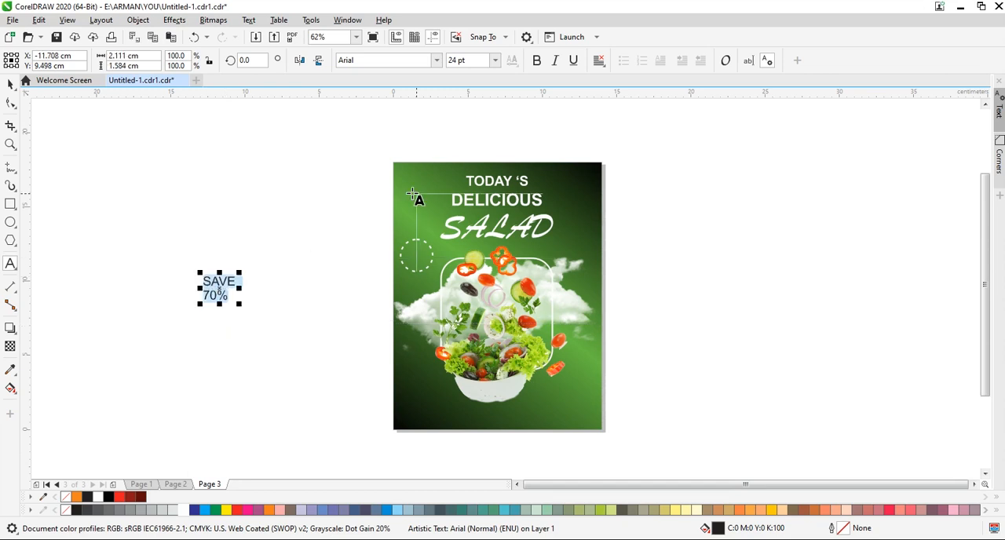
{"action": "left_click", "coordinate": [600, 61]}
{"action": "left_click", "coordinate": [620, 103]}
Set "SAVE 70%" in bold 15 pt, colour it white and centre it inside the dashed circle.
{"action": "left_click", "coordinate": [10, 84]}
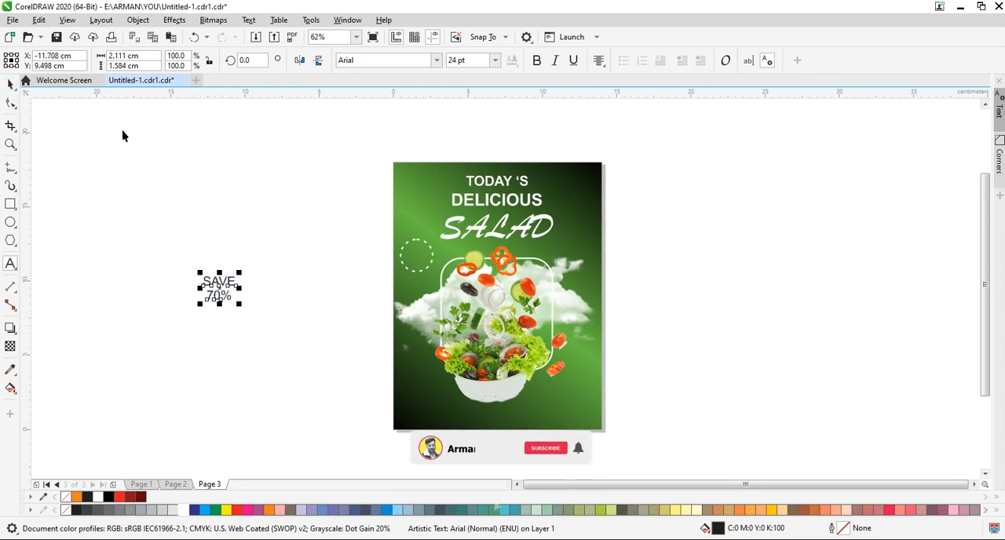
{"action": "left_click", "coordinate": [536, 61]}
{"action": "left_click", "coordinate": [459, 61]}
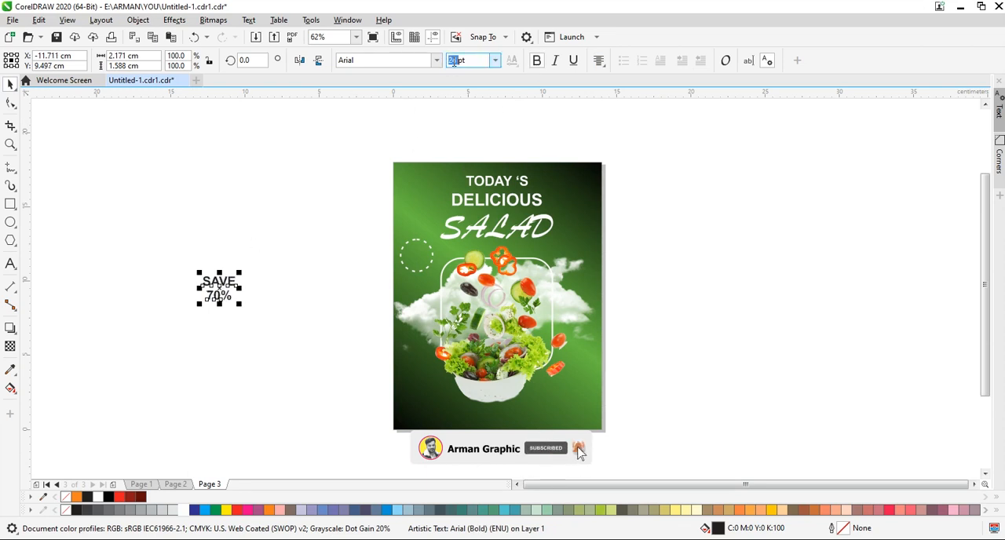
{"action": "type", "text": "15"}
{"action": "key", "text": "Return"}
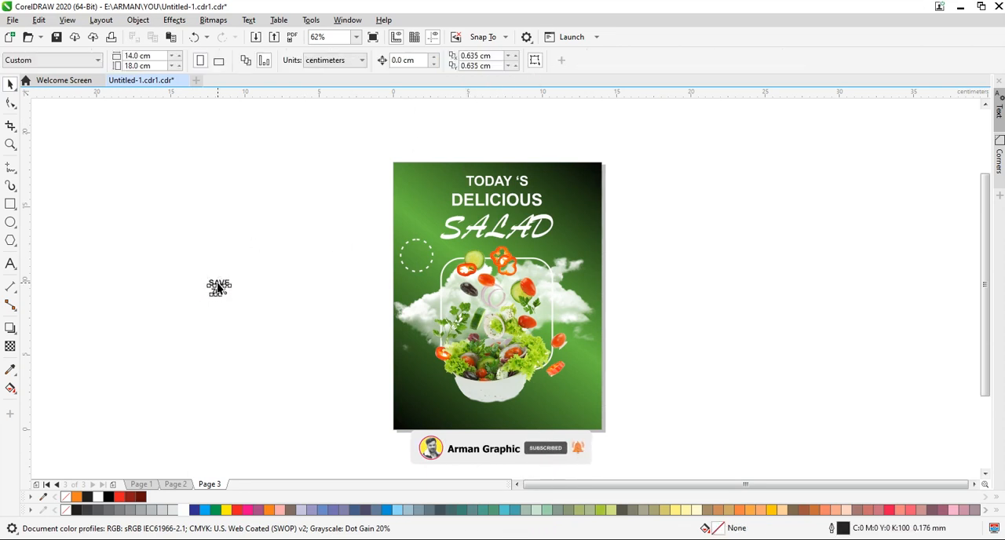
{"action": "left_click_drag", "start_coordinate": [217, 287], "coordinate": [418, 255]}
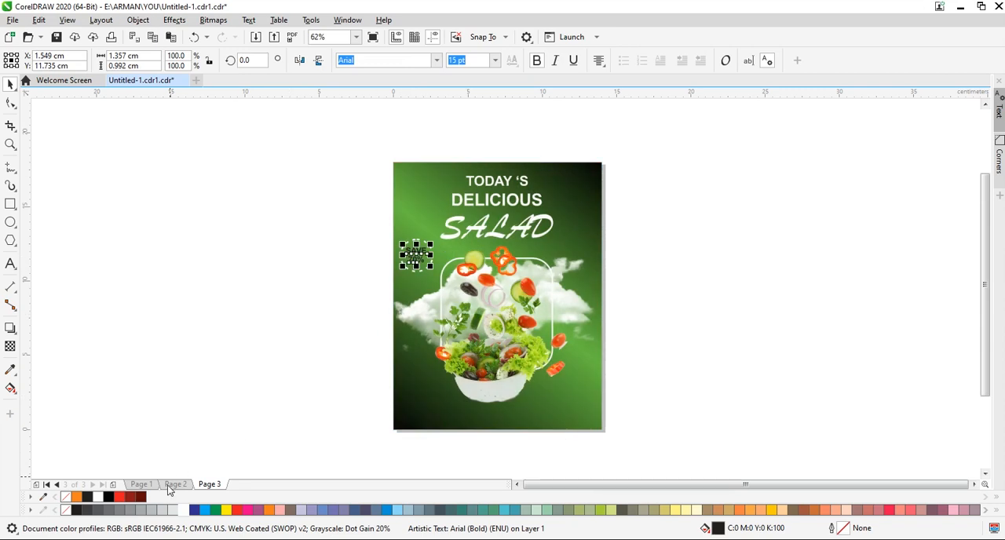
{"action": "left_click", "coordinate": [266, 359]}
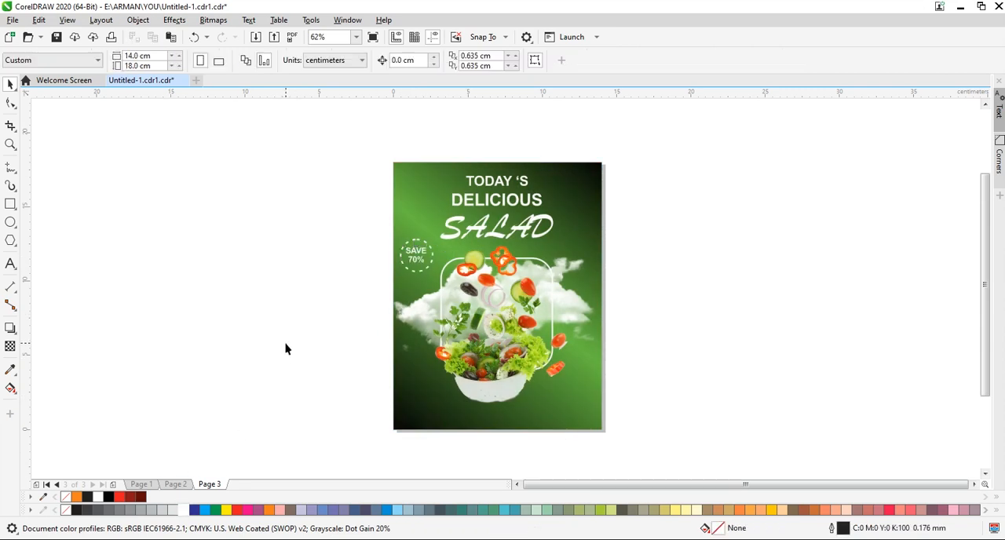
Add centre-aligned artistic text beside the page with "PHONE" above the contact phone number.
{"action": "left_click", "coordinate": [10, 263]}
{"action": "left_click", "coordinate": [202, 397]}
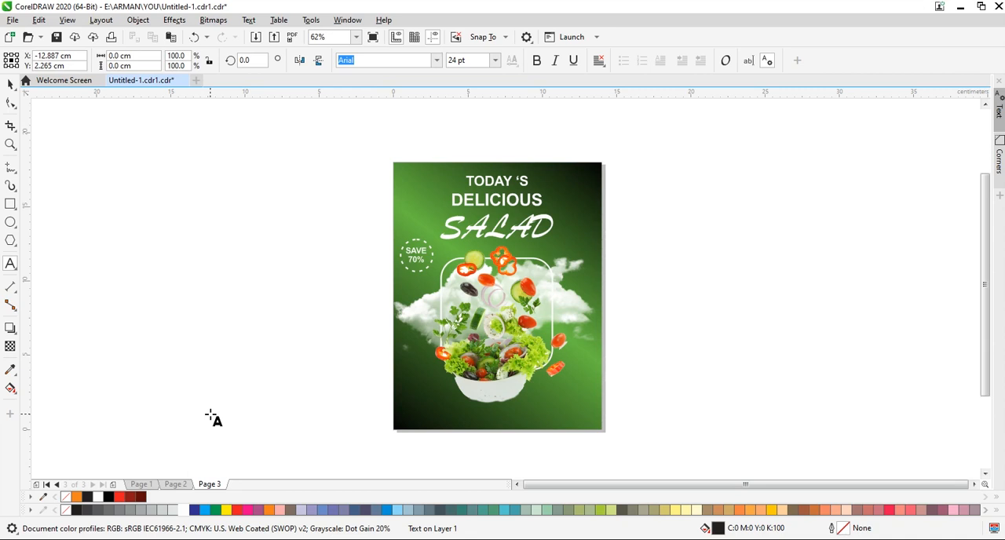
{"action": "type", "text": "PHONE"}
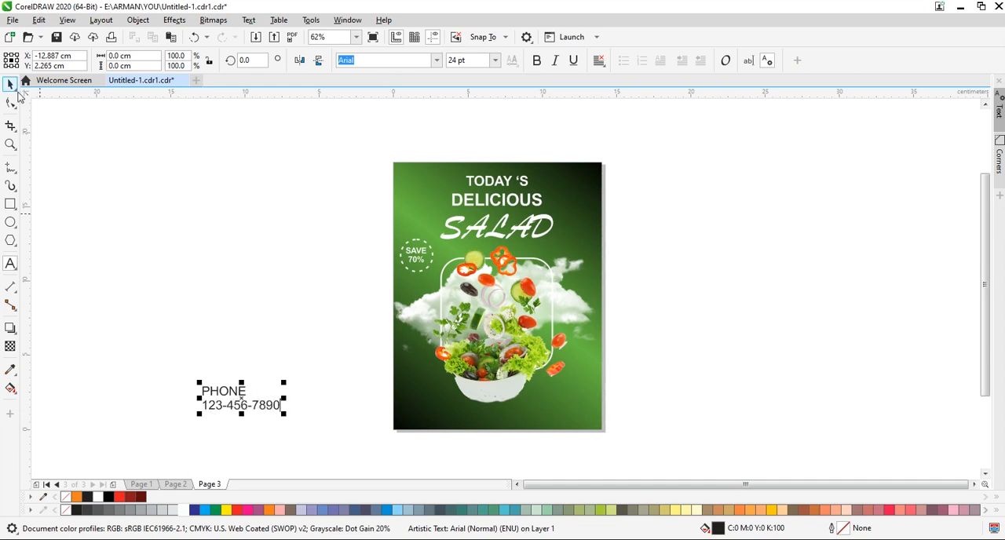
{"action": "left_click", "coordinate": [599, 60]}
{"action": "left_click", "coordinate": [616, 100]}
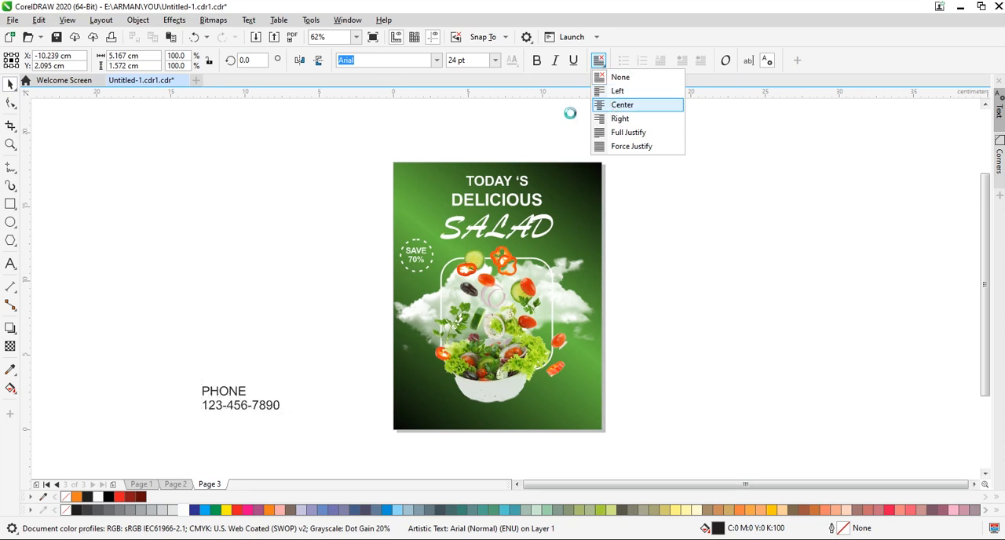
{"action": "left_click", "coordinate": [243, 342]}
Set the phone text in bold at 15 pt.
{"action": "left_click", "coordinate": [243, 398]}
{"action": "left_click", "coordinate": [536, 60]}
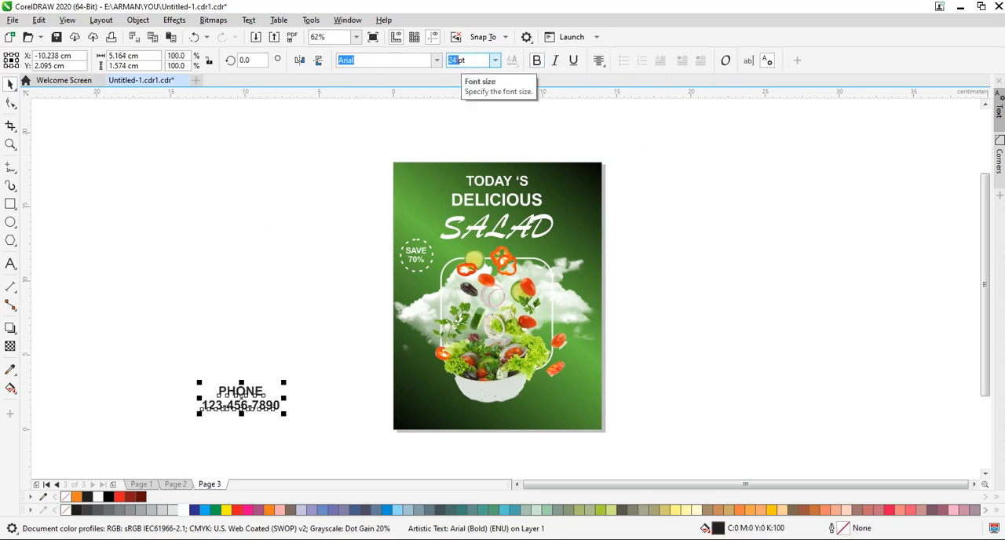
{"action": "type", "text": "10"}
{"action": "key", "text": "Return"}
{"action": "type", "text": "15"}
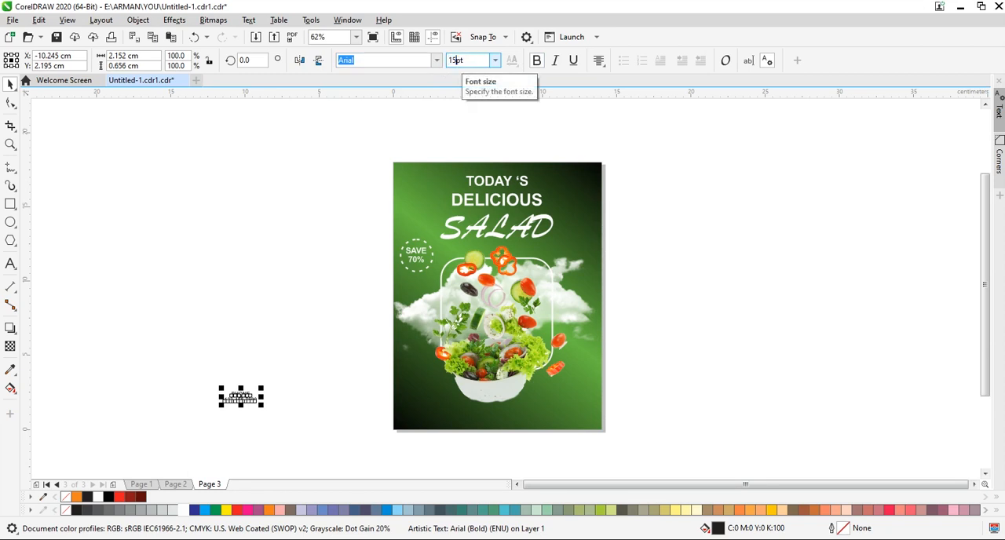
{"action": "key", "text": "Return"}
{"action": "left_click", "coordinate": [257, 341]}
Move the phone text into the poster's lower-left corner and colour it white.
{"action": "left_click_drag", "start_coordinate": [240, 397], "coordinate": [427, 415]}
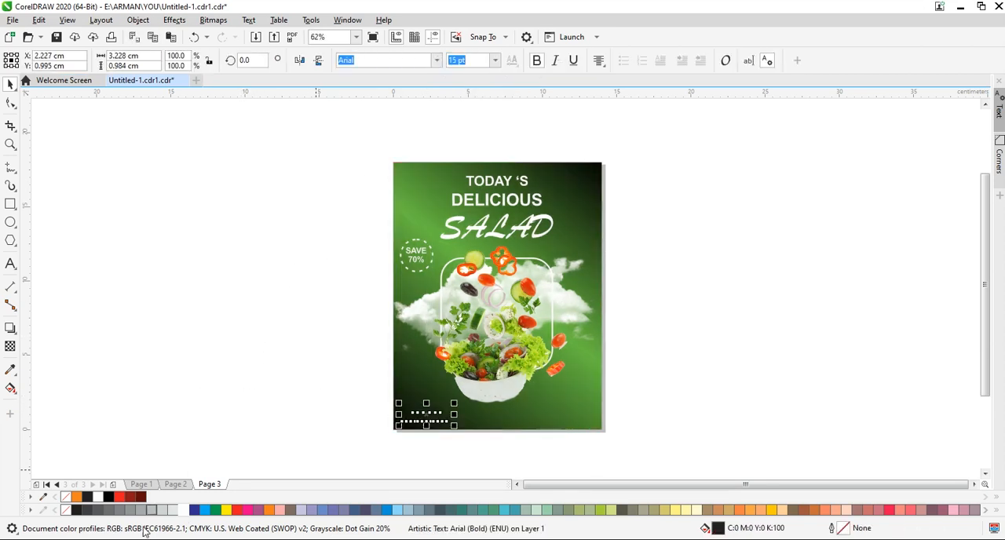
{"action": "left_click", "coordinate": [183, 510]}
{"action": "left_click", "coordinate": [228, 455]}
{"action": "left_click_drag", "start_coordinate": [498, 437], "coordinate": [400, 428]}
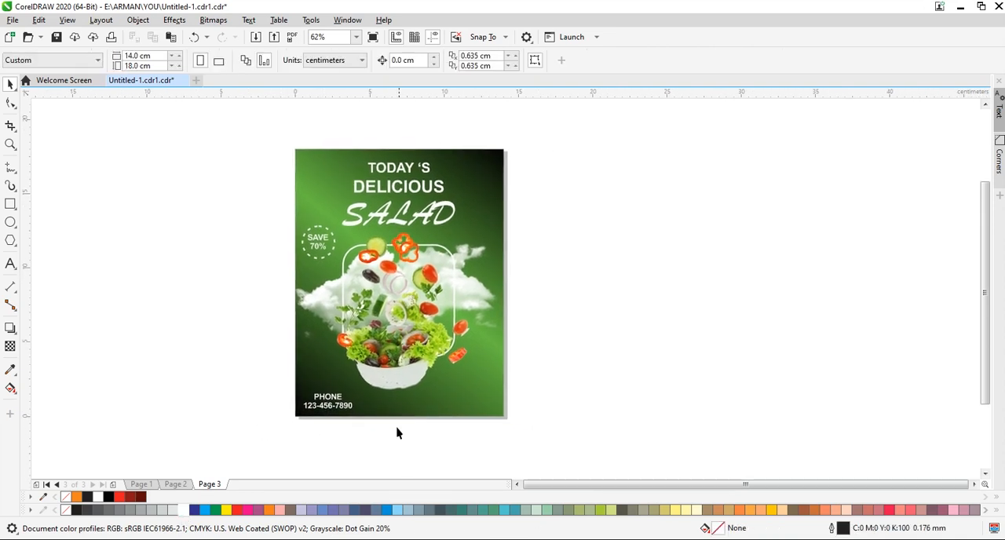
{"action": "left_click", "coordinate": [11, 265]}
{"action": "left_click", "coordinate": [185, 396]}
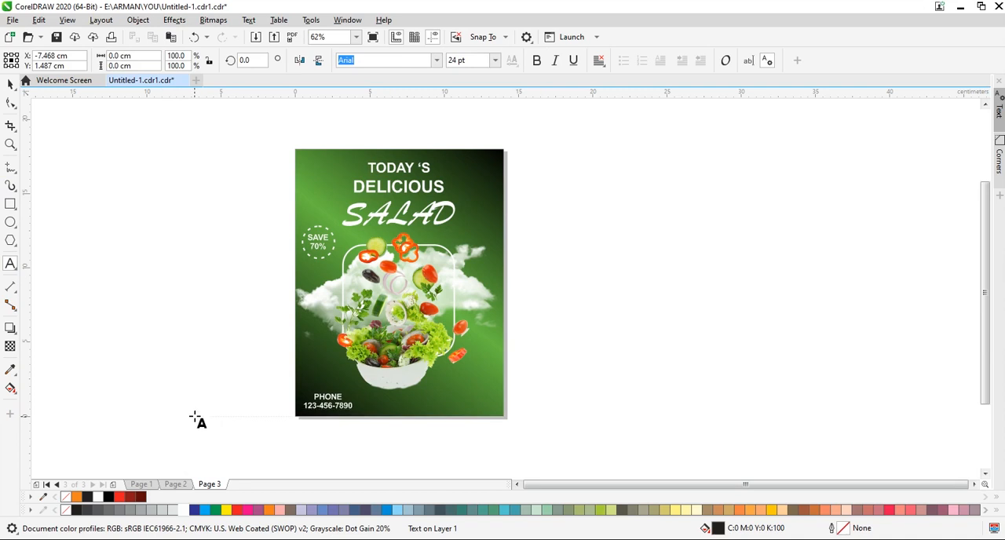
{"action": "type", "text": "www"}
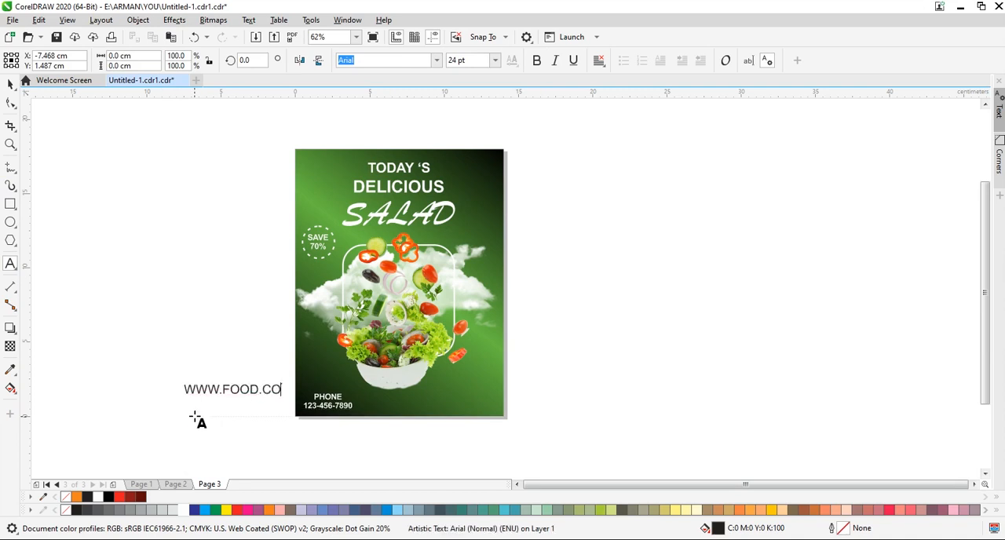
{"action": "left_click", "coordinate": [11, 85]}
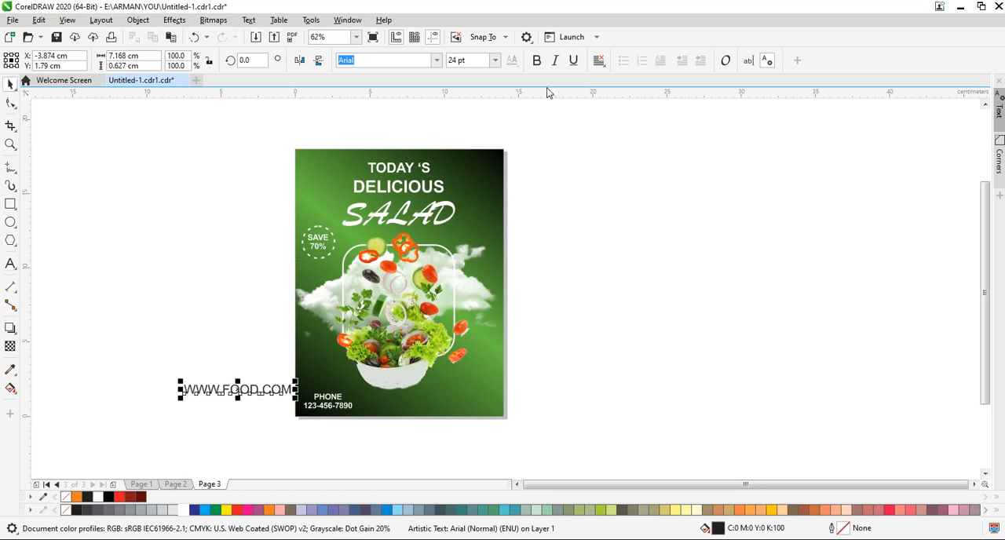
{"action": "left_click", "coordinate": [537, 61]}
{"action": "left_click", "coordinate": [229, 328]}
{"action": "left_click", "coordinate": [274, 388]}
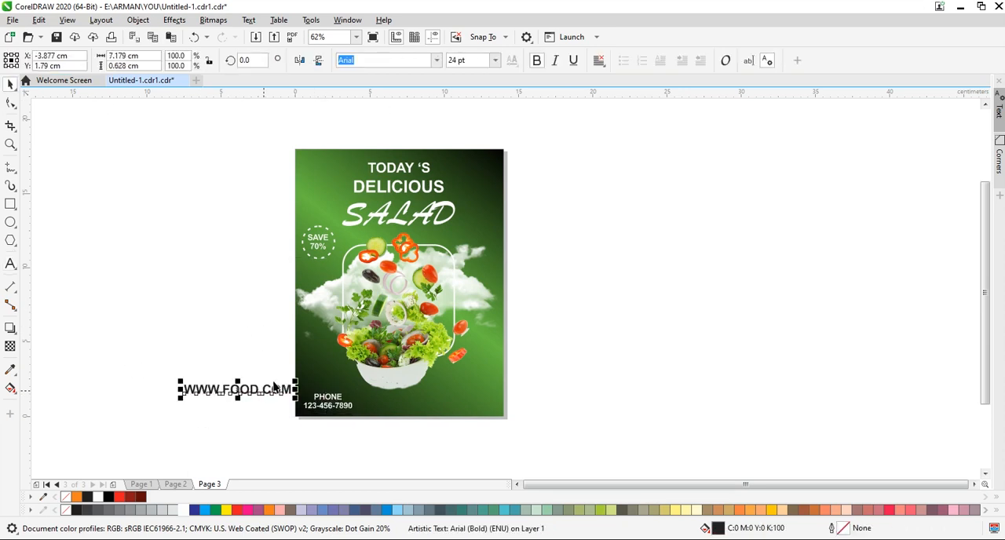
{"action": "type", "text": "15"}
{"action": "key", "text": "Return"}
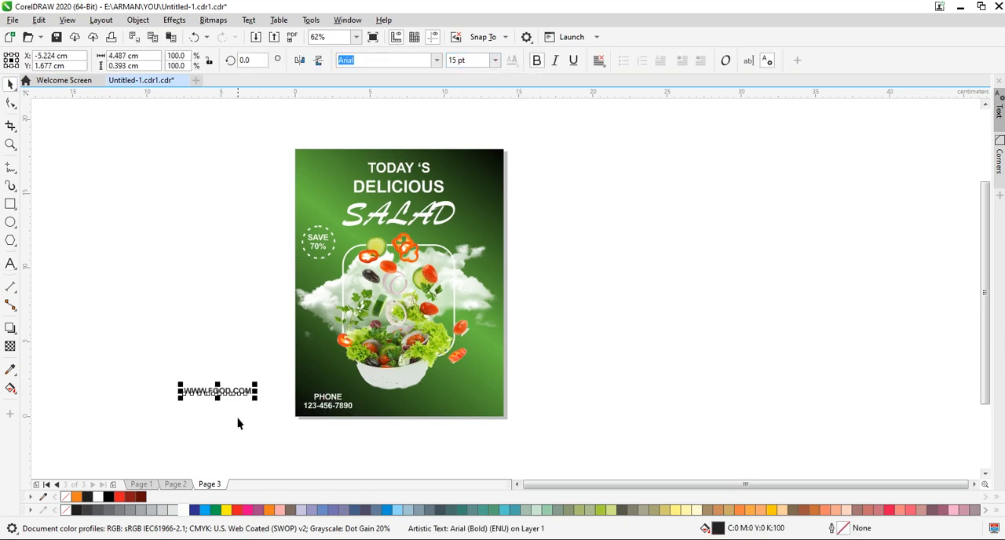
Move the website text into the poster's lower-right corner, colour it white and nudge it slightly down.
{"action": "left_click_drag", "start_coordinate": [219, 391], "coordinate": [464, 405]}
{"action": "left_click", "coordinate": [206, 456]}
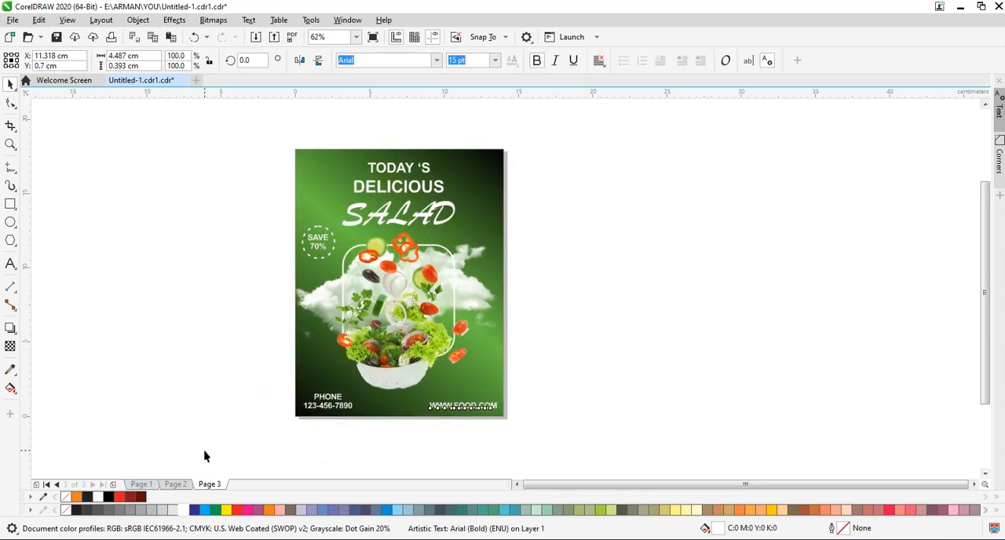
{"action": "left_click", "coordinate": [451, 408]}
{"action": "key", "text": "Down"}
{"action": "key", "text": "Down"}
{"action": "left_click", "coordinate": [105, 328]}
Add the bold text "ORDER NOW", shrink it to about 17 pt and place it between the phone and website texts.
{"action": "left_click", "coordinate": [11, 265]}
{"action": "left_click", "coordinate": [144, 372]}
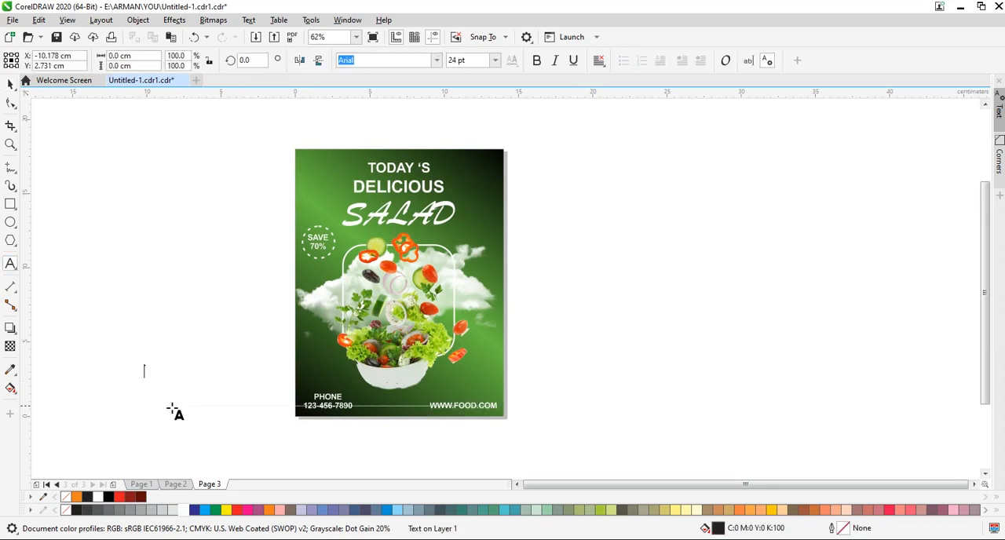
{"action": "type", "text": "ORDER NOW"}
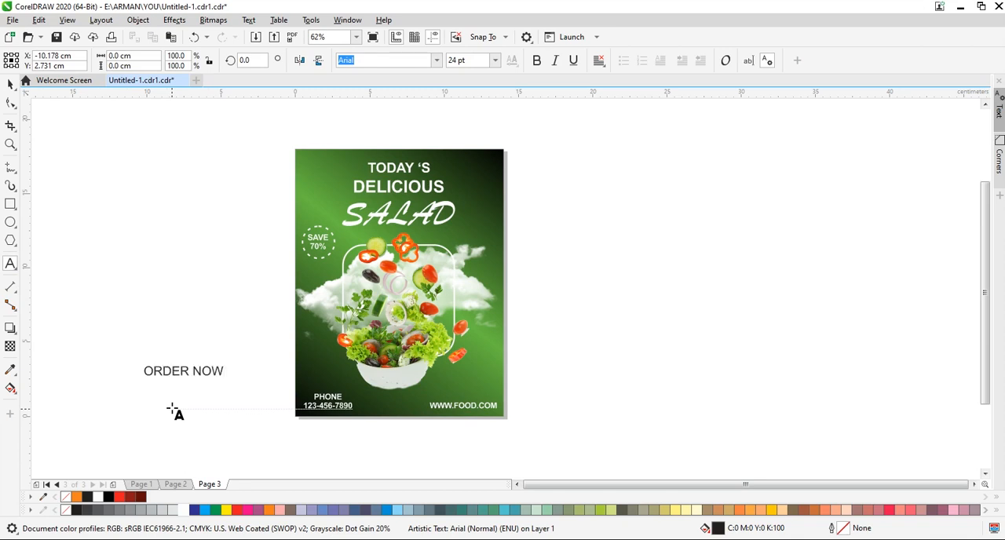
{"action": "key", "text": "ctrl+space"}
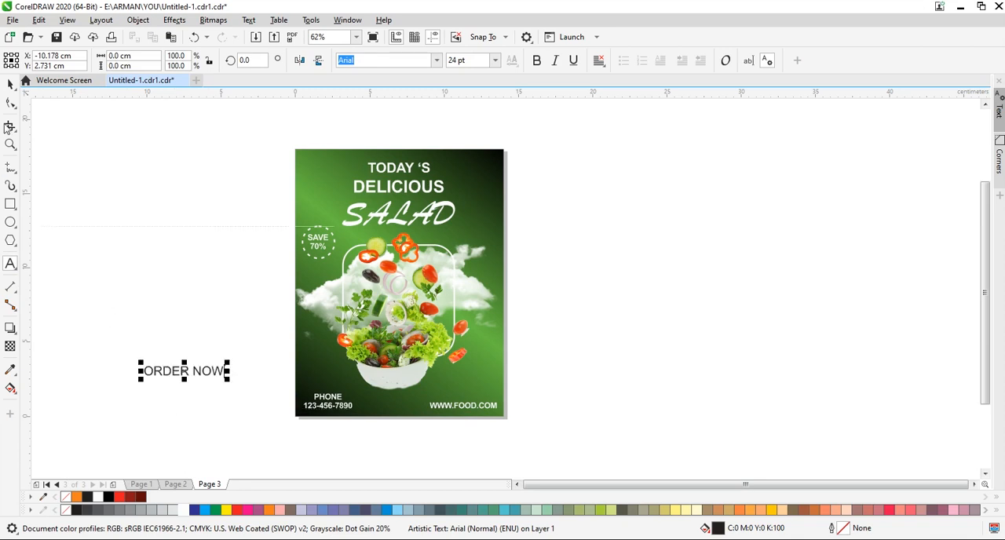
{"action": "left_click", "coordinate": [536, 61]}
{"action": "left_click_drag", "start_coordinate": [140, 380], "coordinate": [363, 427]}
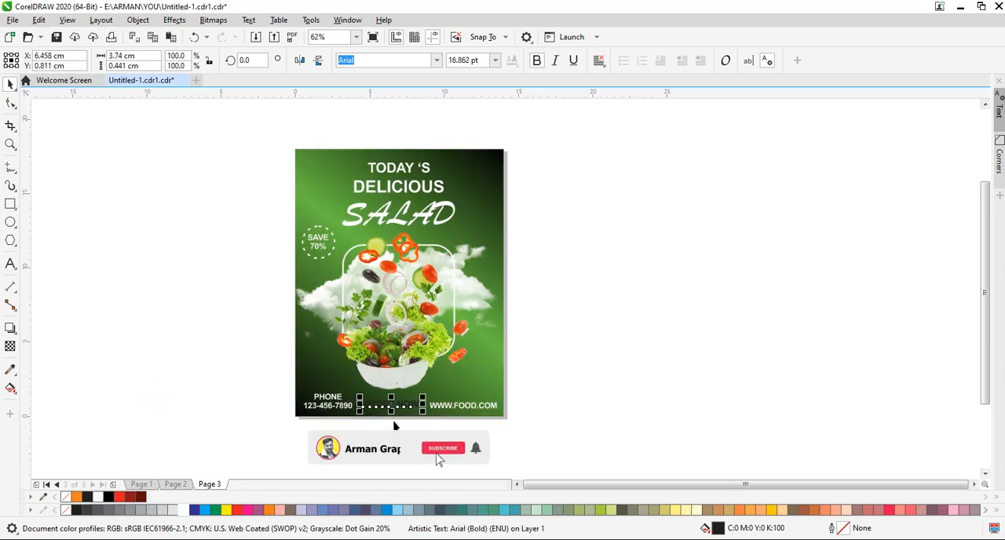
Align "ORDER NOW" with the website text along a common horizontal centre line and colour it white.
{"action": "left_click", "coordinate": [434, 410], "text": "shift"}
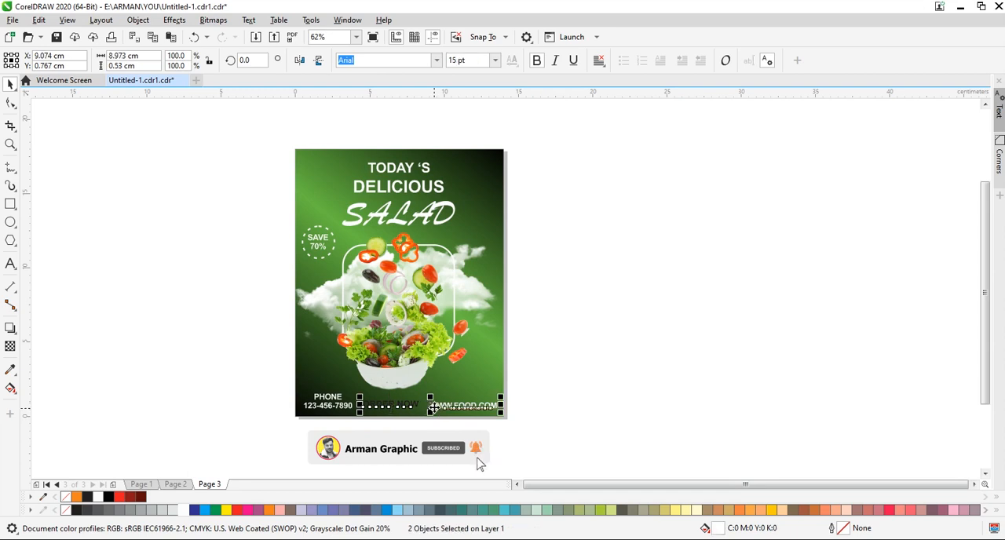
{"action": "key", "text": "e"}
{"action": "left_click", "coordinate": [570, 406]}
{"action": "left_click", "coordinate": [406, 408]}
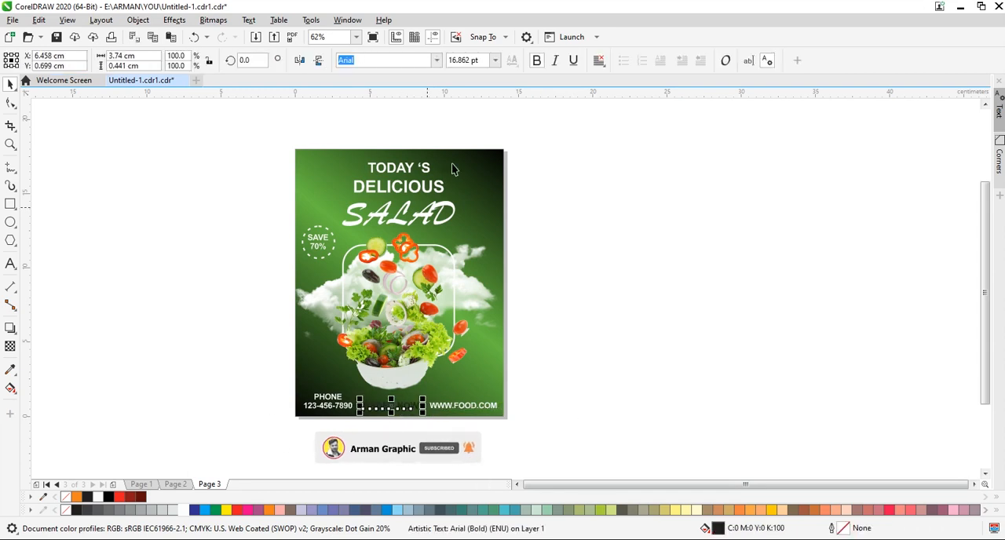
{"action": "left_click", "coordinate": [185, 510]}
{"action": "left_click", "coordinate": [350, 412]}
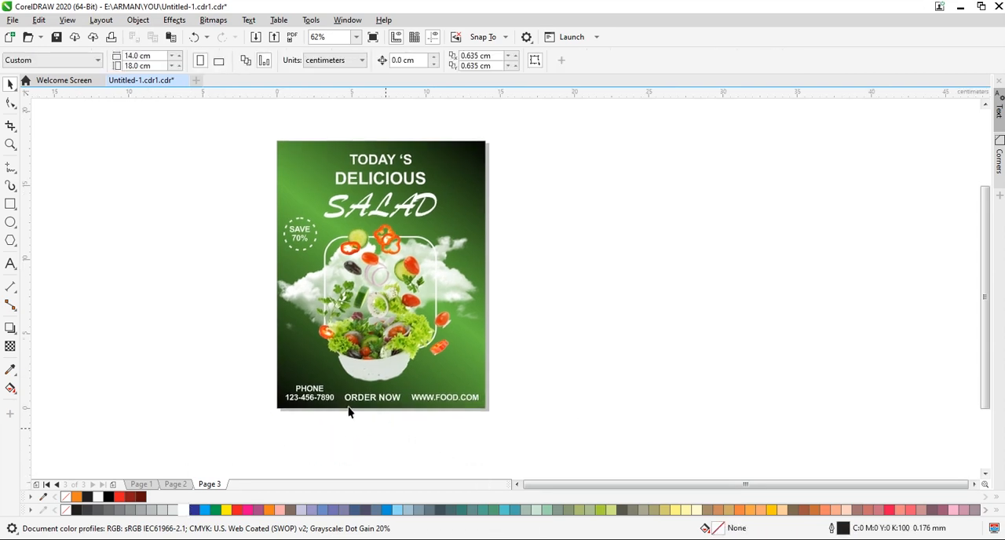
Draw a rectangle with fully rounded corners, about 4.15 by 0.99 cm, and centre it around "ORDER NOW".
{"action": "left_click", "coordinate": [10, 204]}
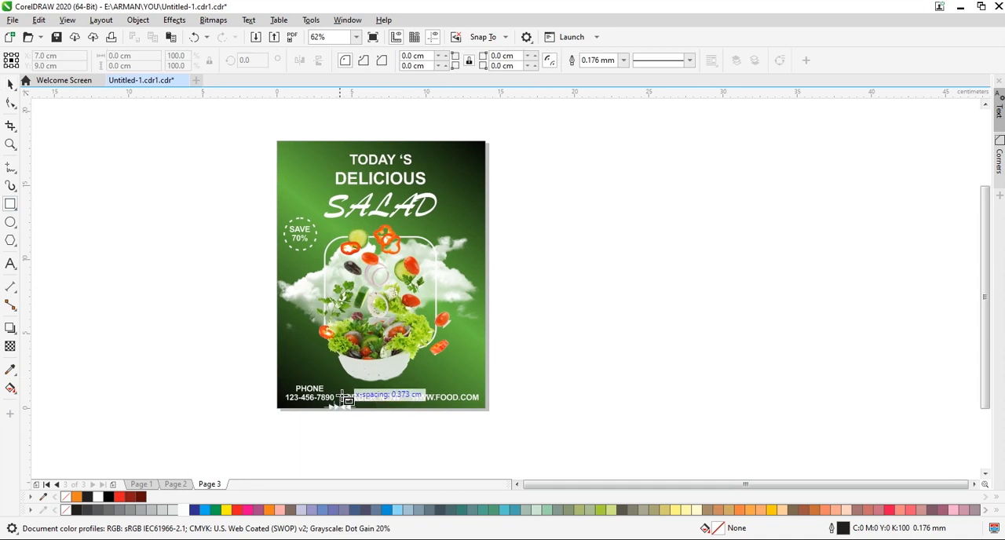
{"action": "left_click_drag", "start_coordinate": [329, 422], "coordinate": [393, 444]}
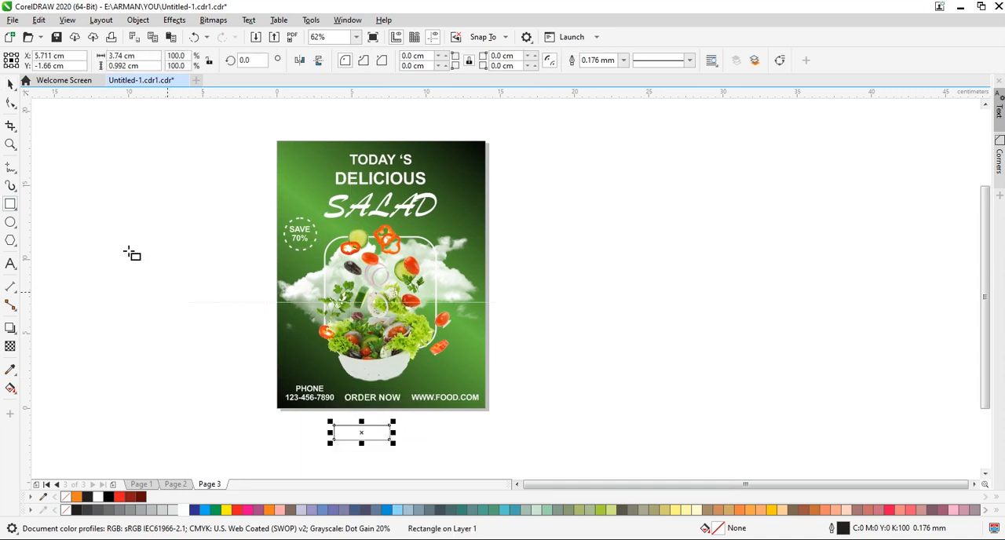
{"action": "left_click", "coordinate": [11, 103]}
{"action": "left_click_drag", "start_coordinate": [334, 426], "coordinate": [373, 401]}
{"action": "left_click", "coordinate": [11, 84]}
Give the rounded frame around "ORDER NOW" a white outline 0.5 mm wide.
{"action": "right_click", "coordinate": [194, 510]}
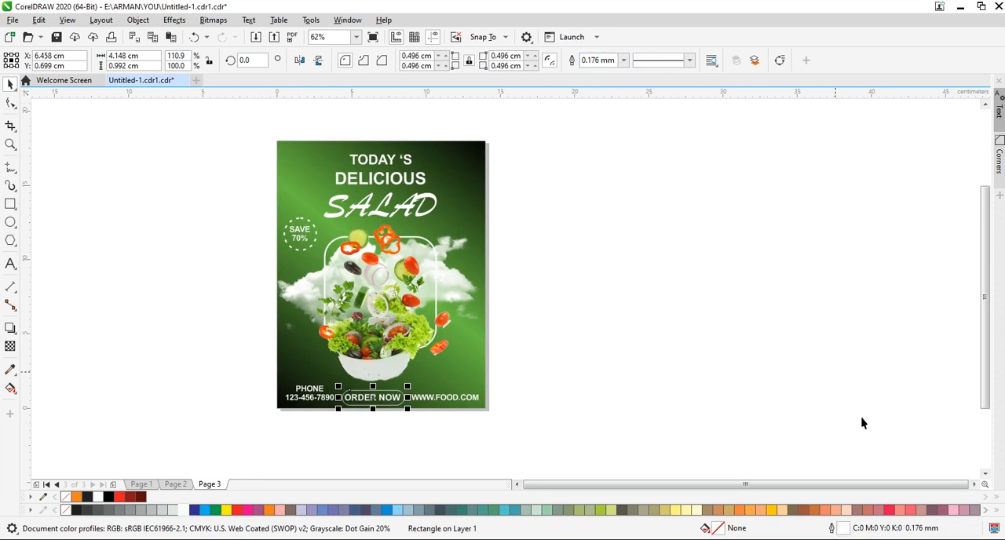
{"action": "double_click", "coordinate": [841, 532]}
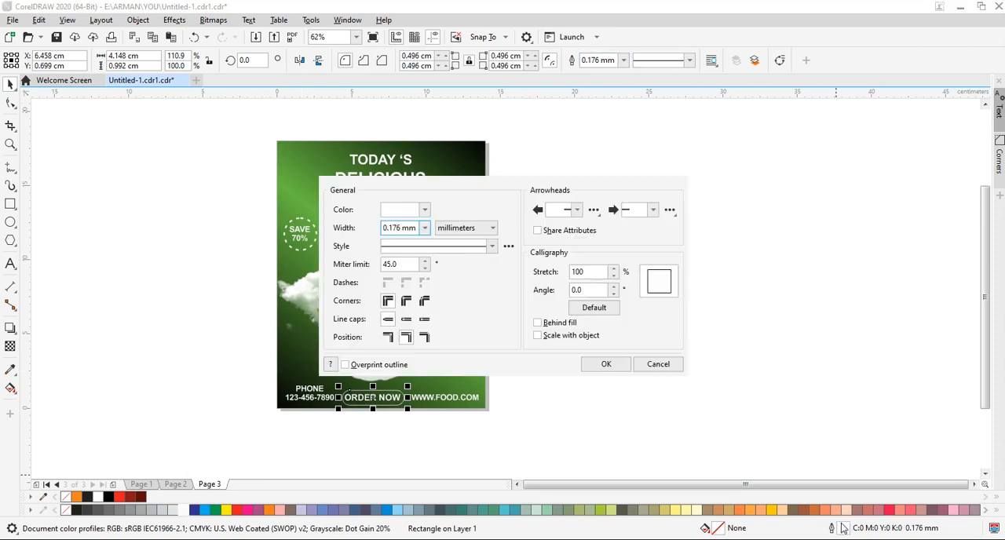
{"action": "left_click", "coordinate": [424, 227]}
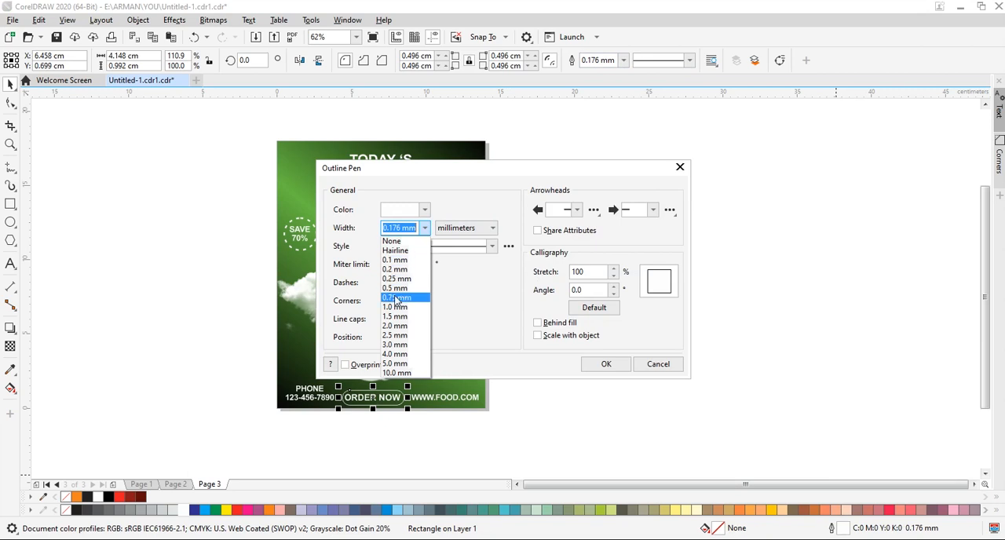
{"action": "left_click", "coordinate": [400, 288]}
{"action": "left_click", "coordinate": [649, 370]}
{"action": "left_click", "coordinate": [466, 447]}
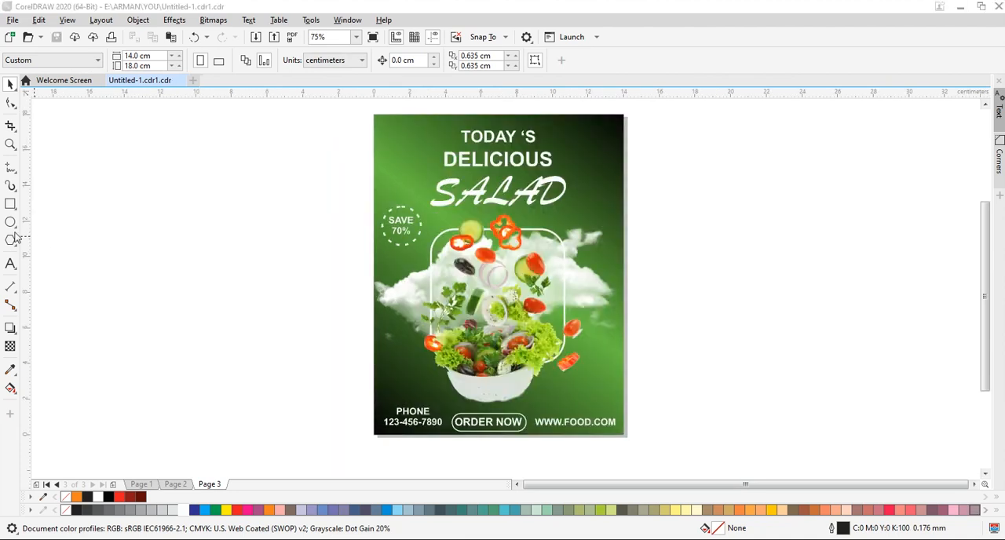
Draw a circle about 1.26 cm across in the poster's upper-right corner with a 1.0 mm white outline.
{"action": "left_click", "coordinate": [11, 224]}
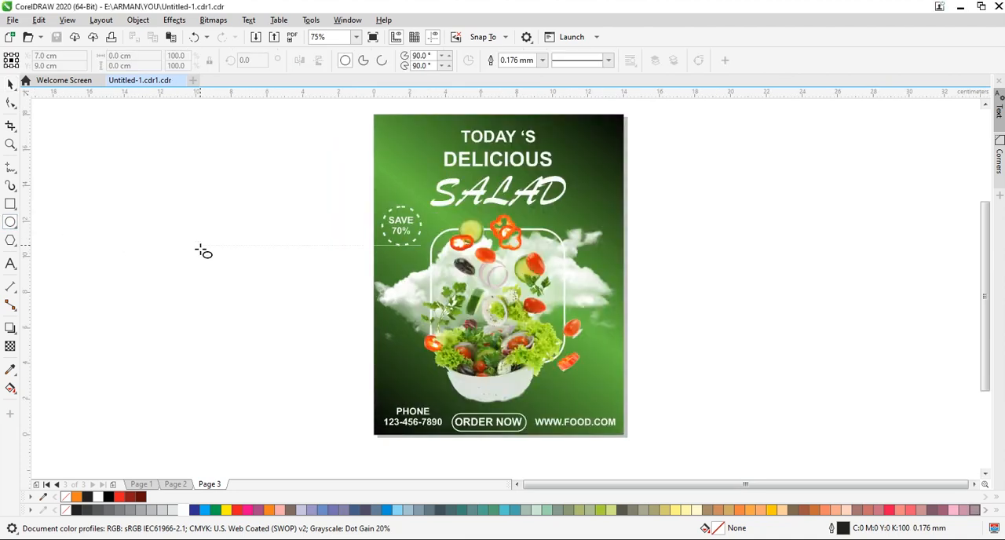
{"action": "mouse_move", "coordinate": [200, 226]}
{"action": "left_mouse_down"}
{"action": "mouse_move", "coordinate": [211, 247]}
{"action": "mouse_move", "coordinate": [605, 209]}
{"action": "mouse_move", "coordinate": [597, 147]}
{"action": "left_mouse_up"}
{"action": "left_click", "coordinate": [10, 85]}
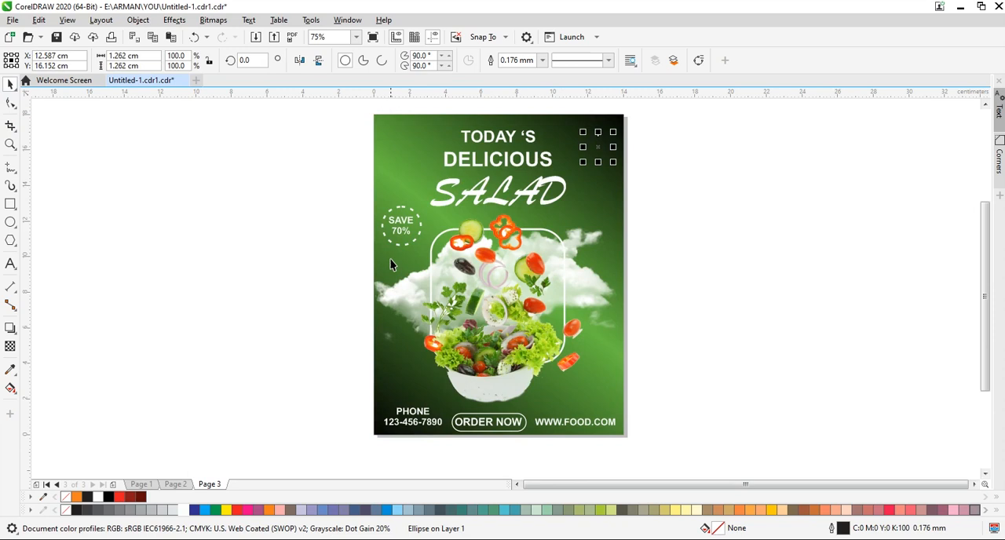
{"action": "left_click", "coordinate": [542, 61]}
{"action": "left_click", "coordinate": [522, 142]}
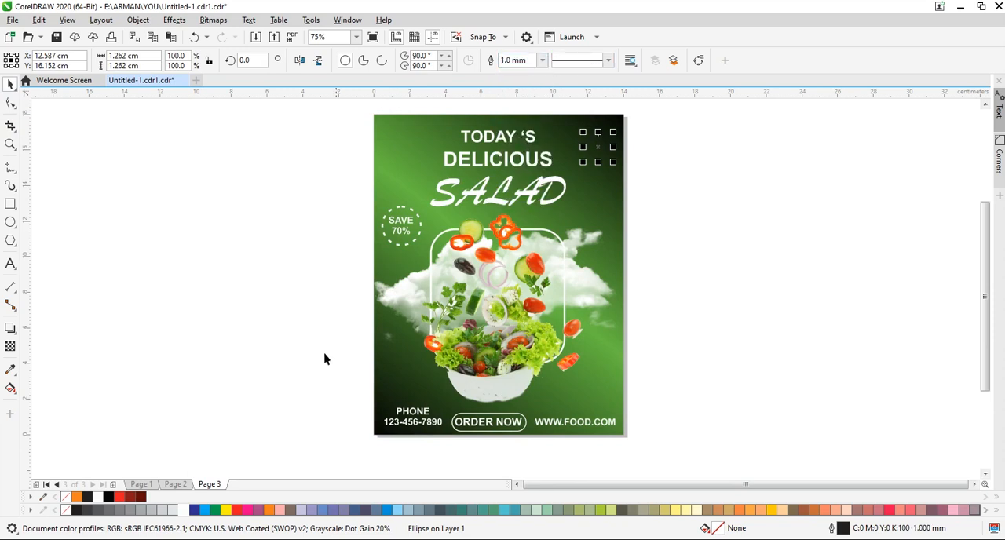
{"action": "right_click", "coordinate": [185, 510]}
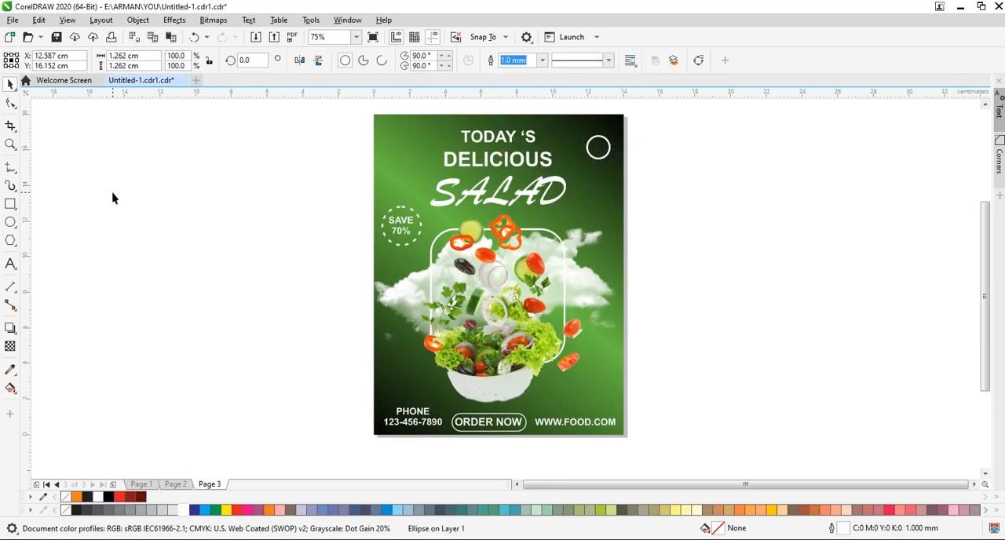
Draw a square about 1.36 cm wide beside the page, convert it to curves and delete its lower-right node to form a triangle.
{"action": "key", "text": "F6"}
{"action": "left_click_drag", "start_coordinate": [153, 178], "coordinate": [185, 210]}
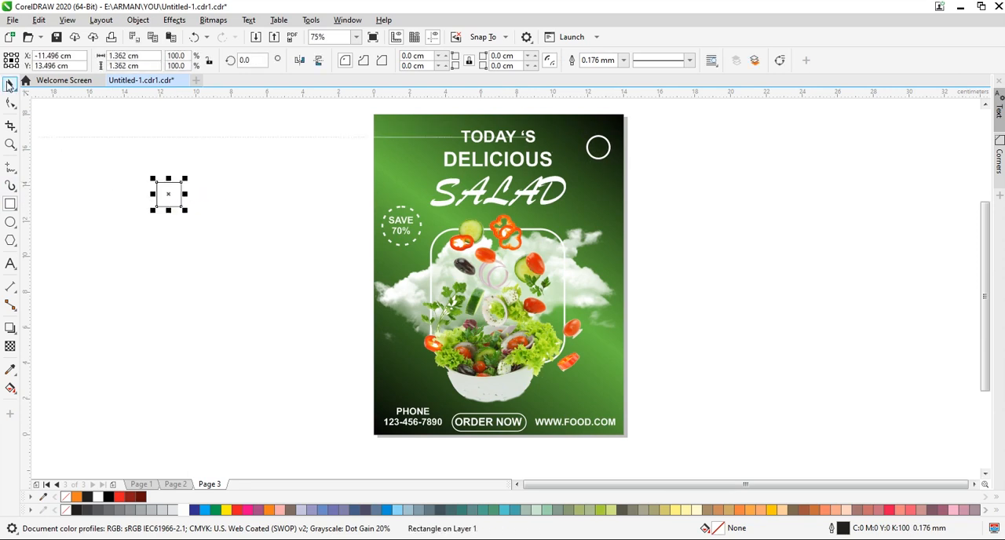
{"action": "left_click", "coordinate": [10, 85]}
{"action": "key", "text": "ctrl+q"}
{"action": "key", "text": "ctrl+q"}
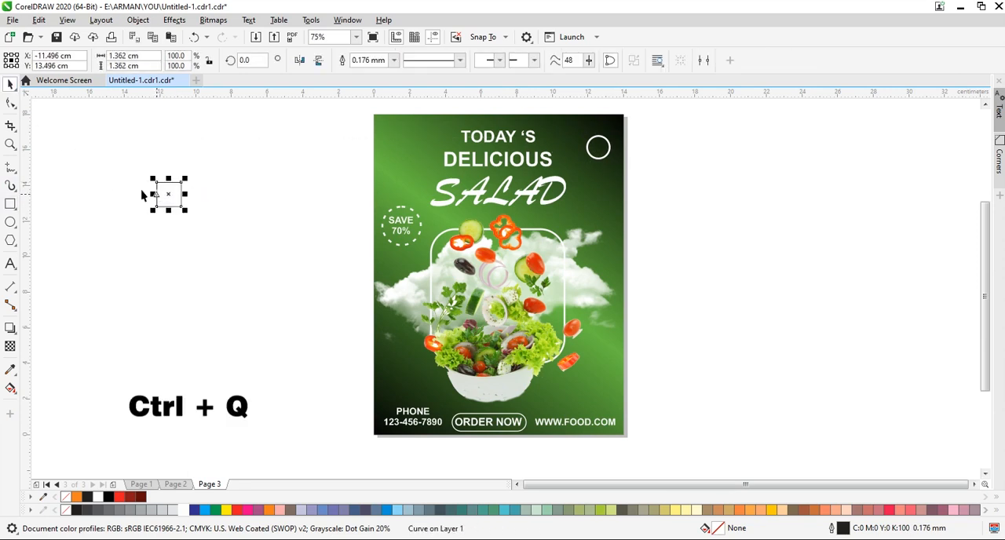
{"action": "left_click", "coordinate": [10, 104]}
{"action": "left_click_drag", "start_coordinate": [193, 199], "coordinate": [175, 213]}
{"action": "key", "text": "Delete"}
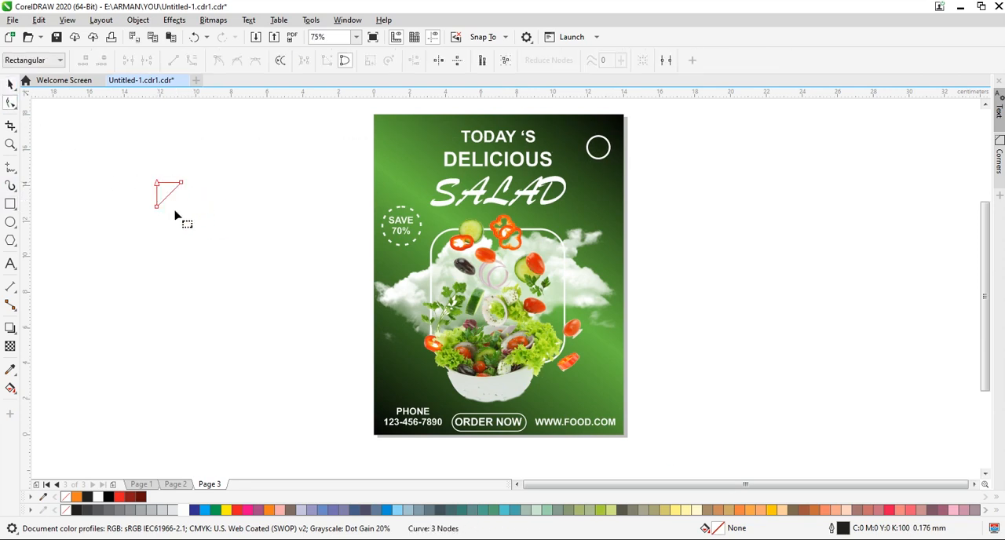
{"action": "left_click", "coordinate": [10, 85]}
Rotate the triangle to point upwards, shrink it to about 0.98 by 0.66 cm and place it in the poster's upper-left corner.
{"action": "left_click", "coordinate": [173, 189]}
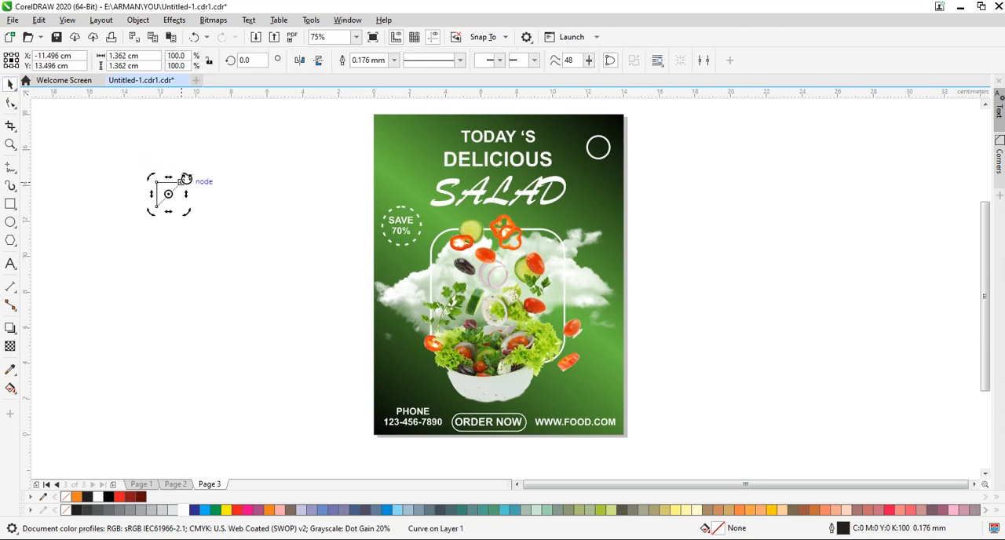
{"action": "left_click_drag", "start_coordinate": [187, 178], "coordinate": [402, 147]}
{"action": "left_click", "coordinate": [194, 201]}
{"action": "left_click", "coordinate": [179, 186]}
Give the triangle a 0.5 mm white outline and move it just above the website text.
{"action": "left_click", "coordinate": [393, 60]}
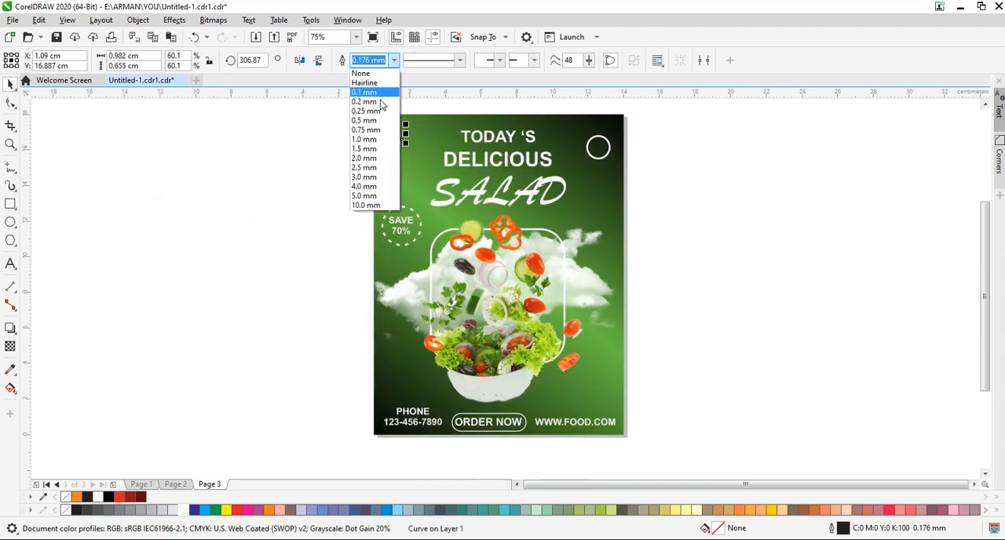
{"action": "left_click", "coordinate": [374, 124]}
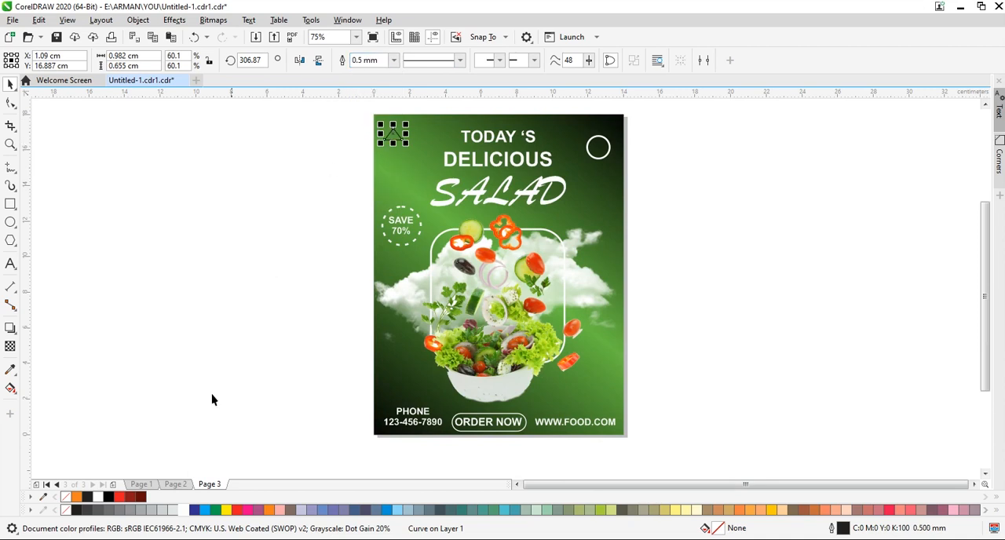
{"action": "right_click", "coordinate": [184, 510]}
{"action": "left_click", "coordinate": [352, 139]}
{"action": "left_click", "coordinate": [398, 139]}
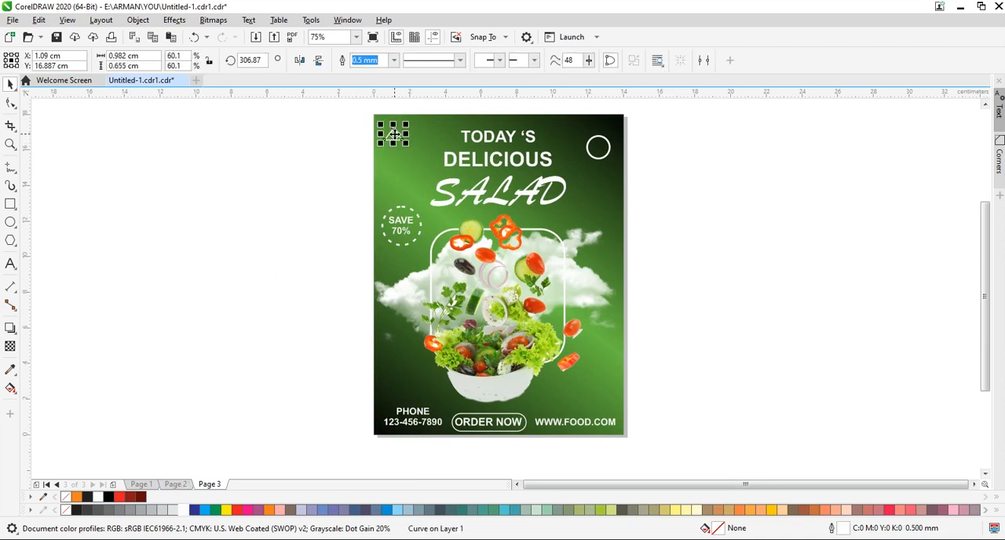
{"action": "left_click_drag", "start_coordinate": [398, 139], "coordinate": [605, 403]}
{"action": "left_click", "coordinate": [276, 359]}
Add a white "+" text in the poster's upper-left corner and another near the right edge beside the salad bowl.
{"action": "left_click", "coordinate": [133, 274]}
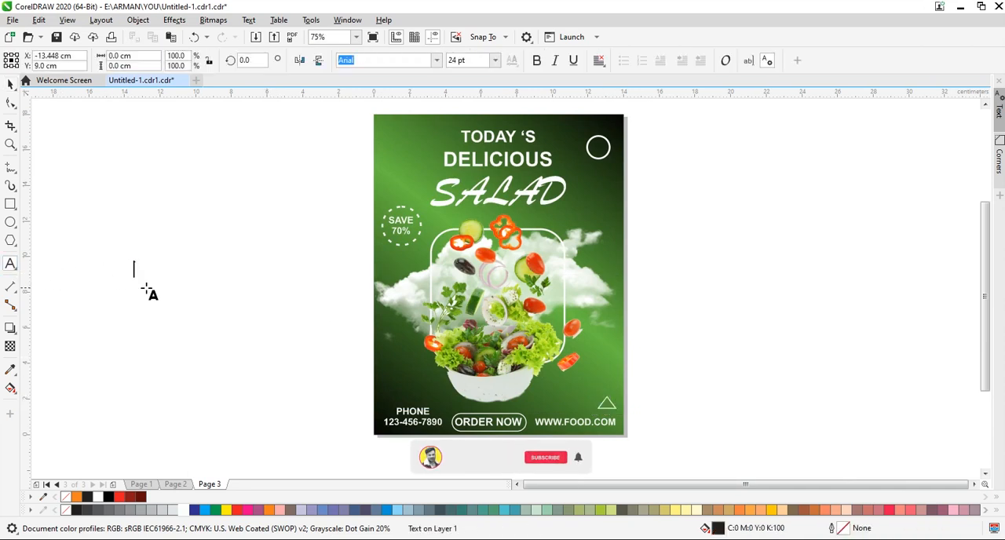
{"action": "type", "text": "+"}
{"action": "key", "text": "ctrl+space"}
{"action": "left_click_drag", "start_coordinate": [138, 269], "coordinate": [603, 342]}
{"action": "left_click", "coordinate": [186, 513]}
{"action": "left_click", "coordinate": [338, 227]}
{"action": "middle_click", "coordinate": [339, 223]}
{"action": "right_click", "coordinate": [602, 342]}
Copy the triangle to the poster's left side beside the bowl and place a smaller copy of the circle below it.
{"action": "left_click_drag", "start_coordinate": [601, 397], "coordinate": [389, 358]}
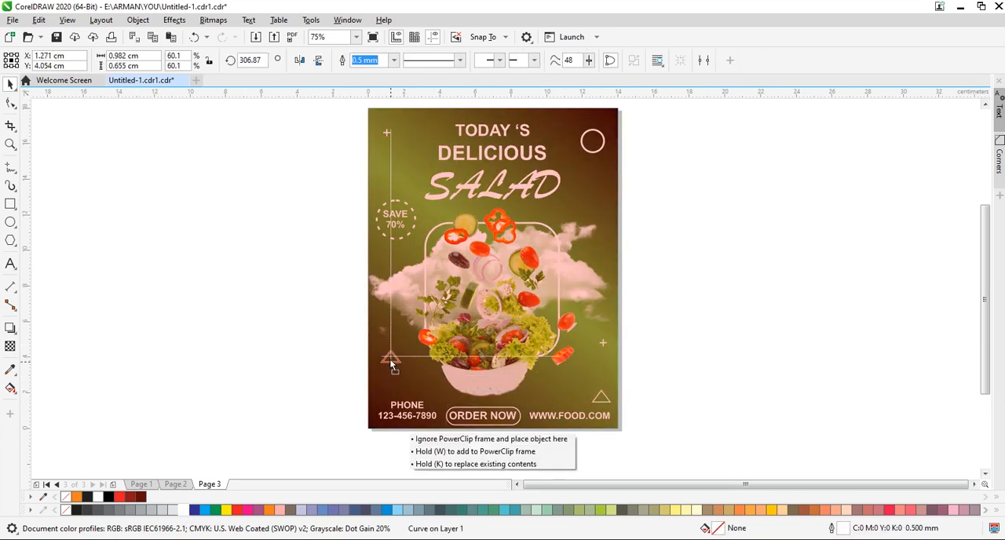
{"action": "right_click", "coordinate": [389, 359]}
{"action": "left_click_drag", "start_coordinate": [592, 141], "coordinate": [415, 394]}
{"action": "right_click", "coordinate": [416, 390]}
{"action": "left_click", "coordinate": [293, 377]}
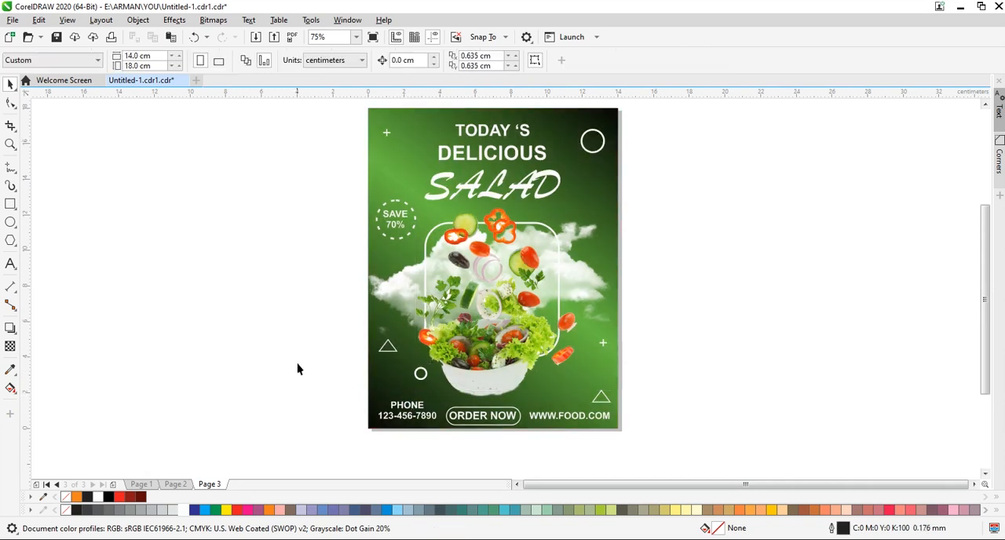
{"action": "scroll", "coordinate": [305, 356], "scroll_direction": "up", "scroll_amount": 1}
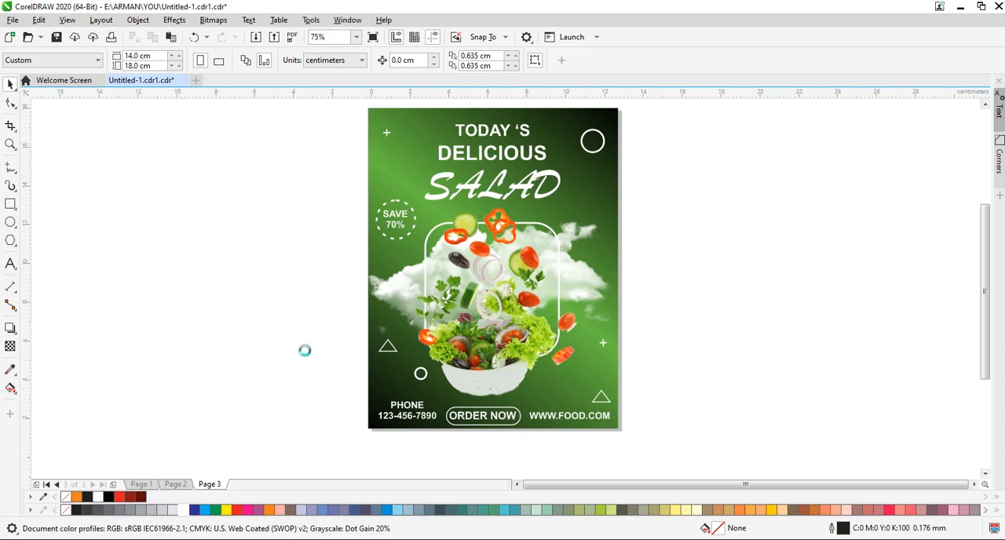